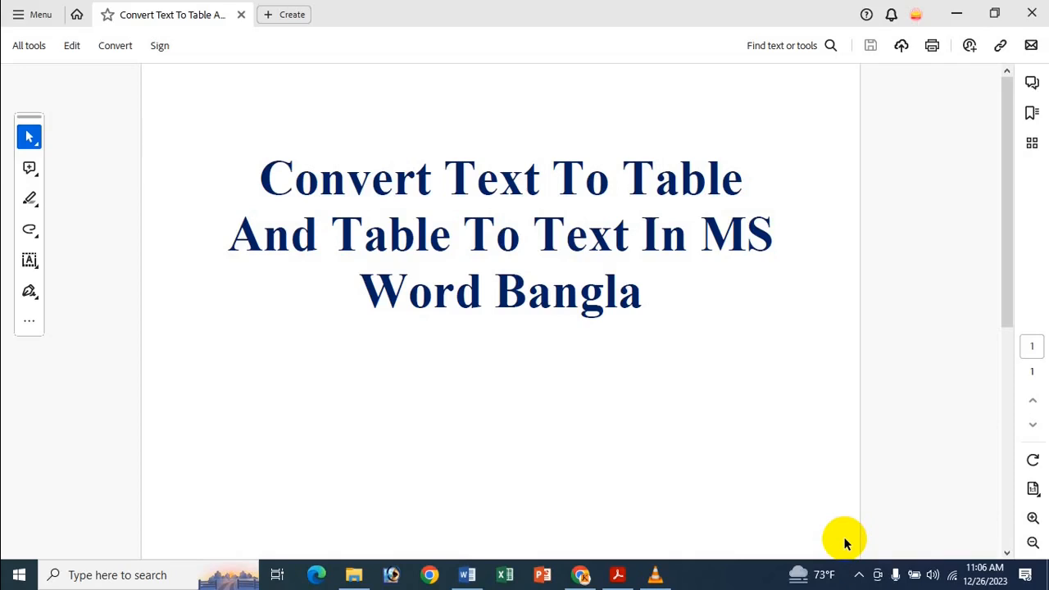
Switch to the blank Word document and enter the tab-separated header row ID, NAME, ADRESS, PHON.
click(956, 13)
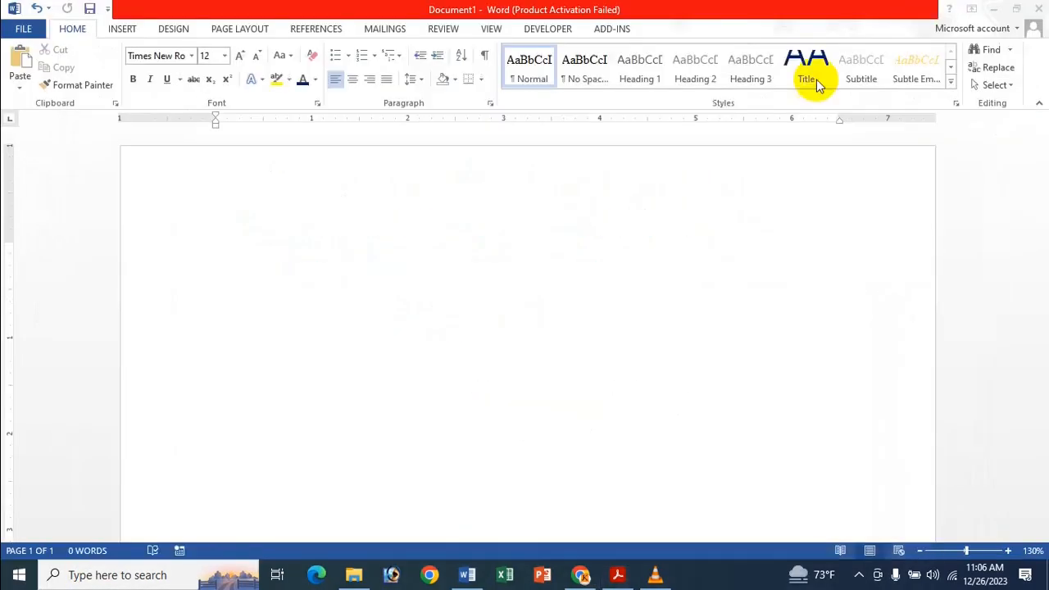
click(261, 248)
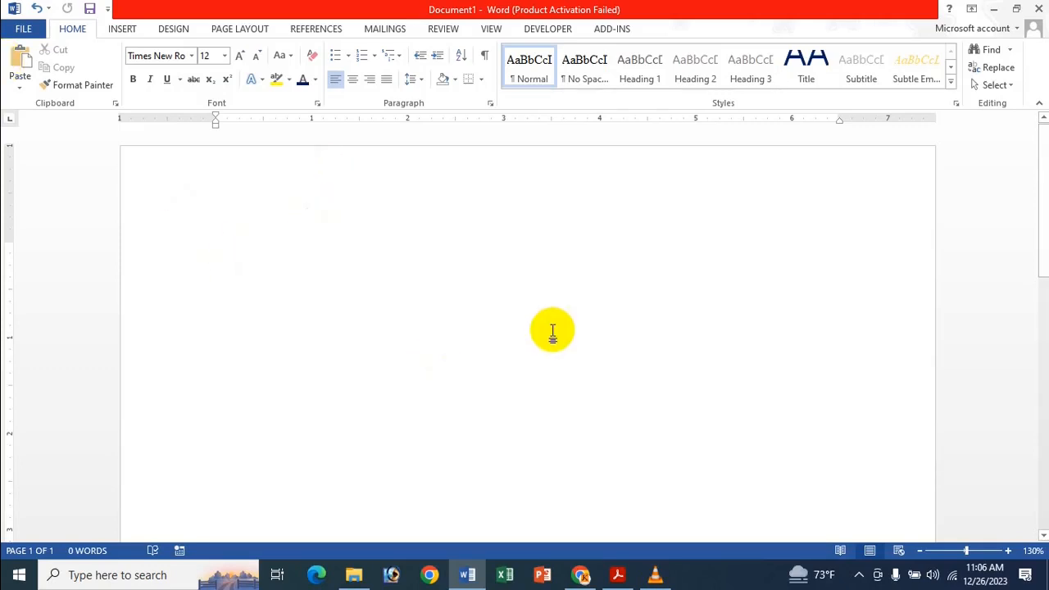
text(ID)
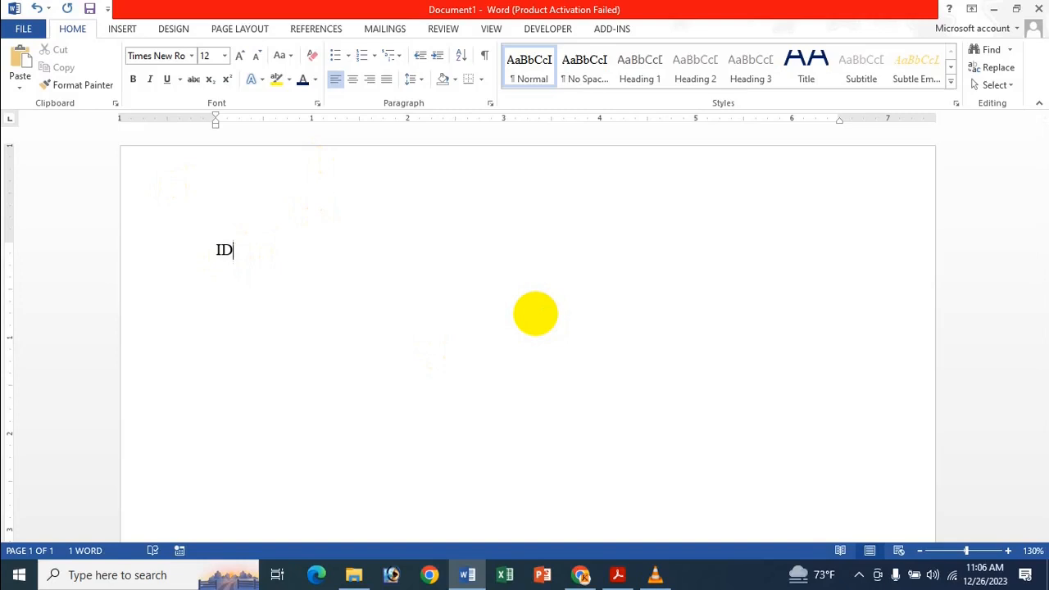
key(Tab)
text(NAME)
key(Tab)
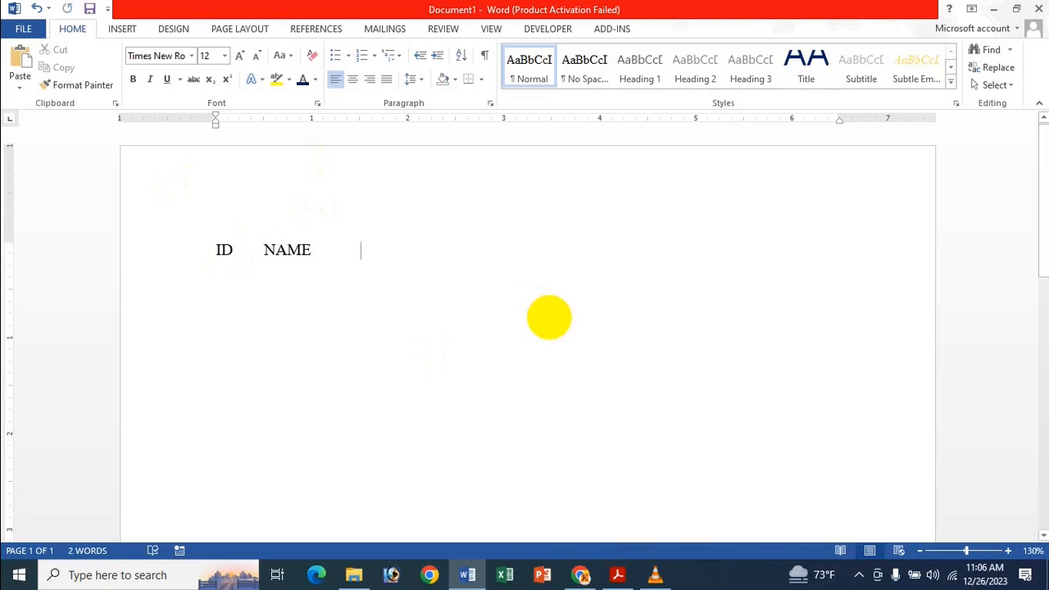
key(BackSpace)
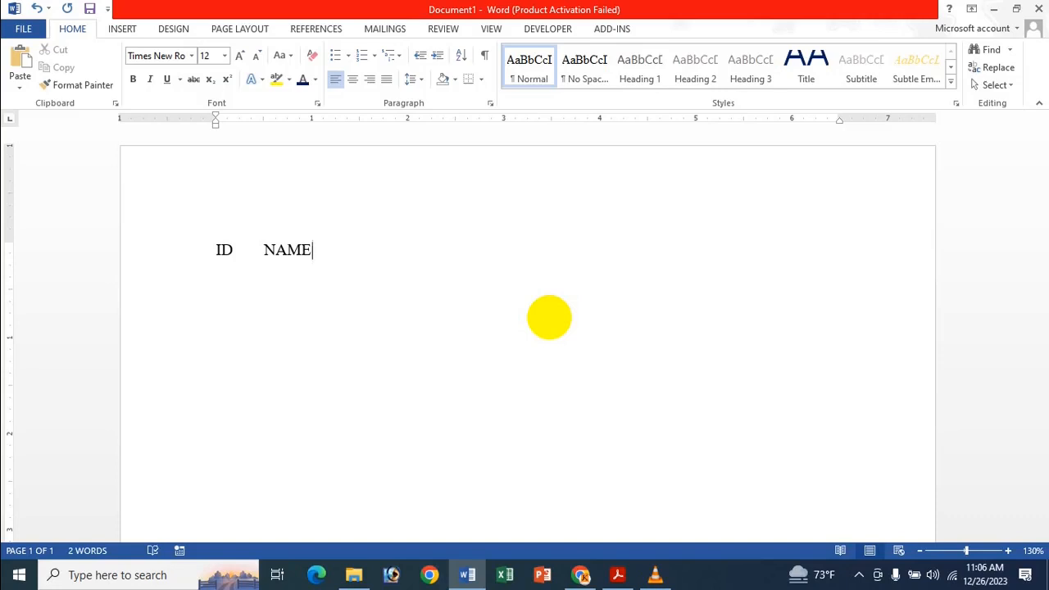
text(ADRESS)
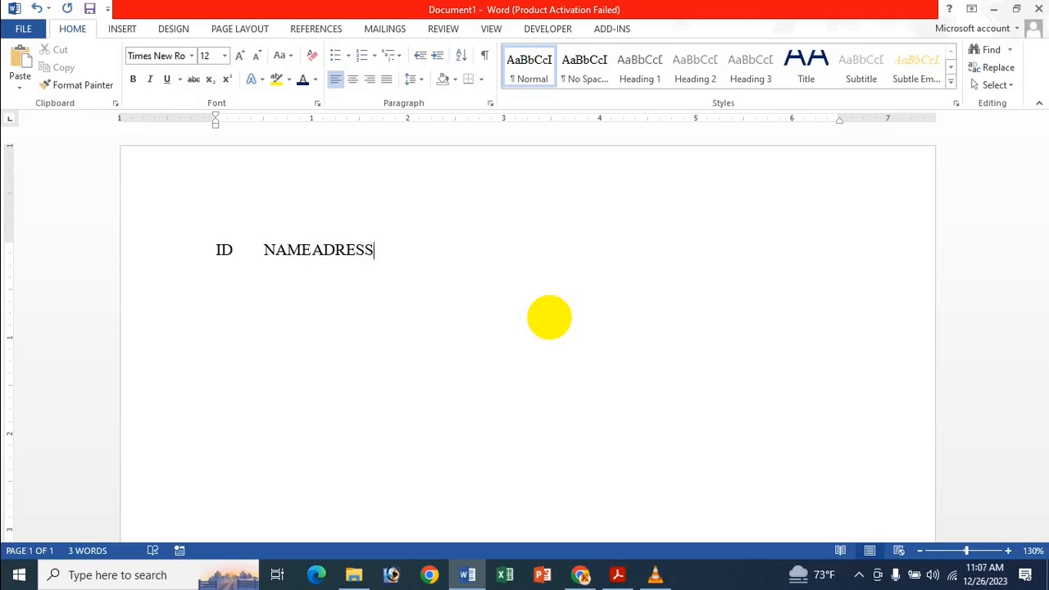
key(Tab)
text(P)
text(HO)
text(N)
Add the first tab-separated data row below the headings with an ID, a person's name, a placeholder address and a phone number.
text(123)
text(ICCHE	)
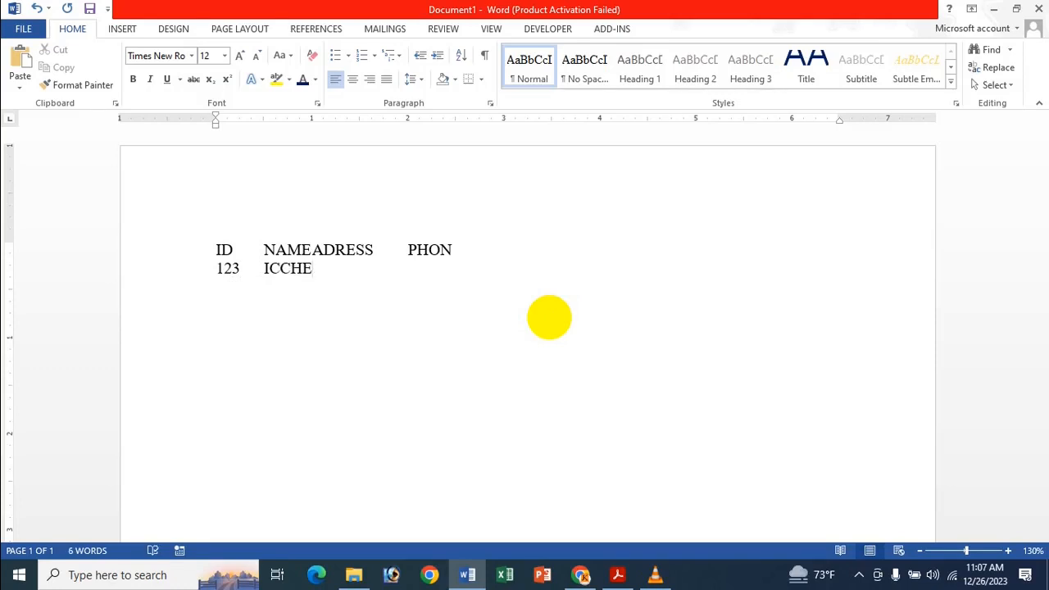
text(FDSF	01235897)
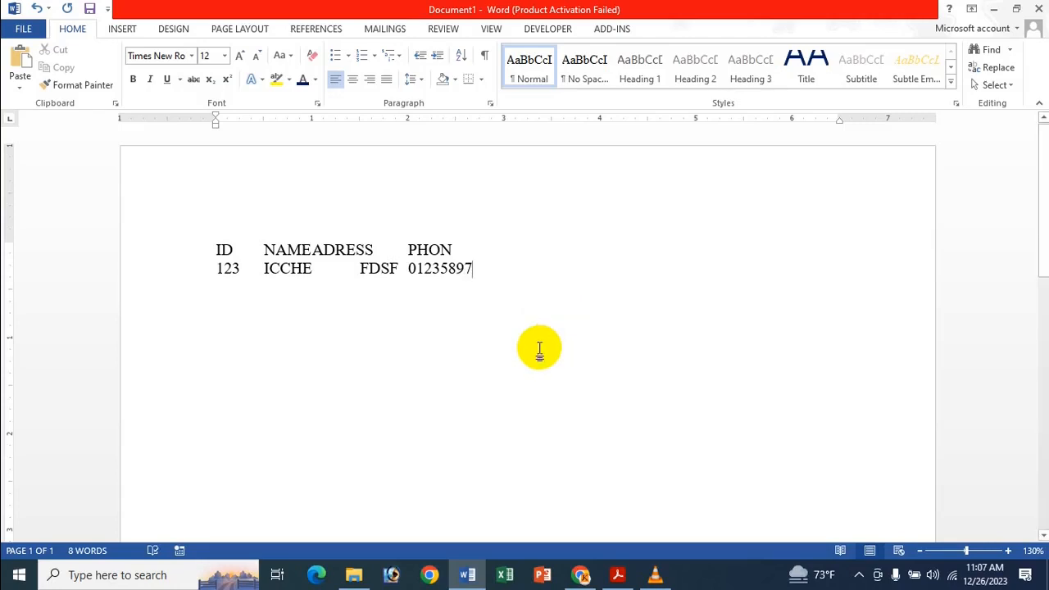
Add a second tab-separated data row with another ID, person's name, placeholder address and phone number.
key(Return)
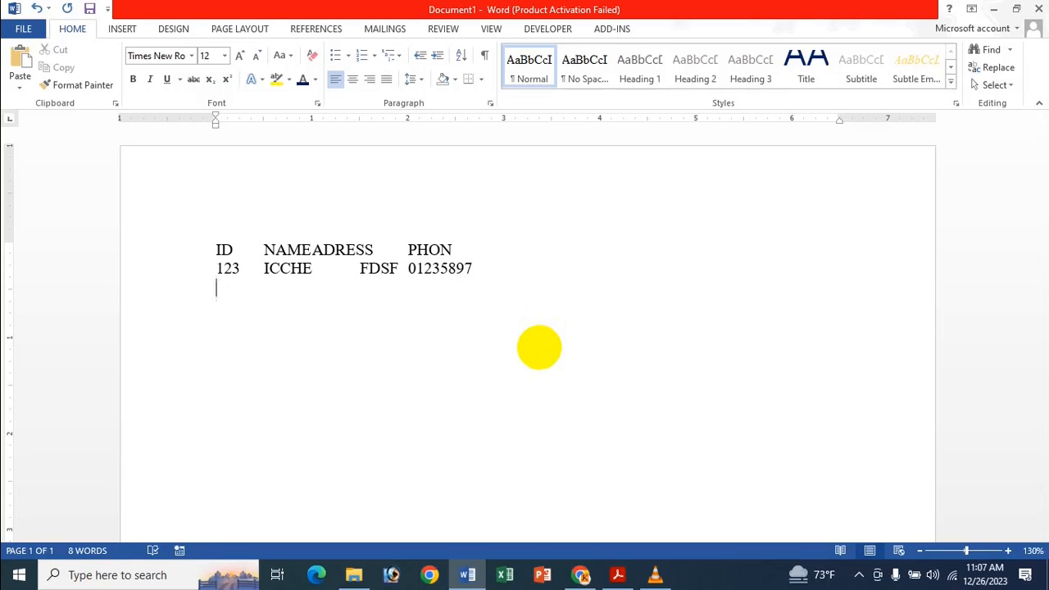
text(203)
key(Tab)
text(WA)
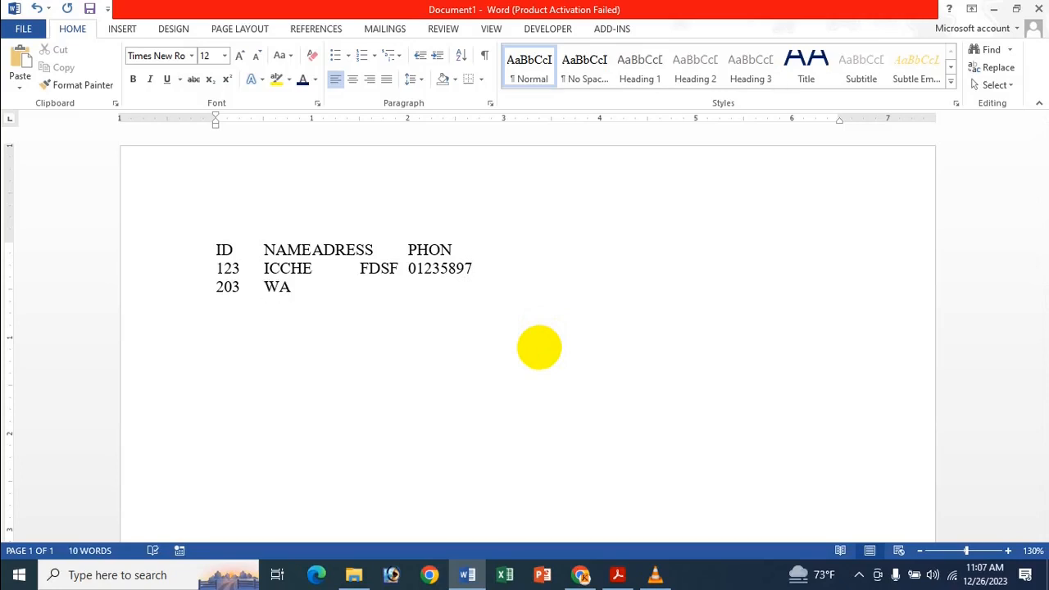
text(ZIHA	FSDF)
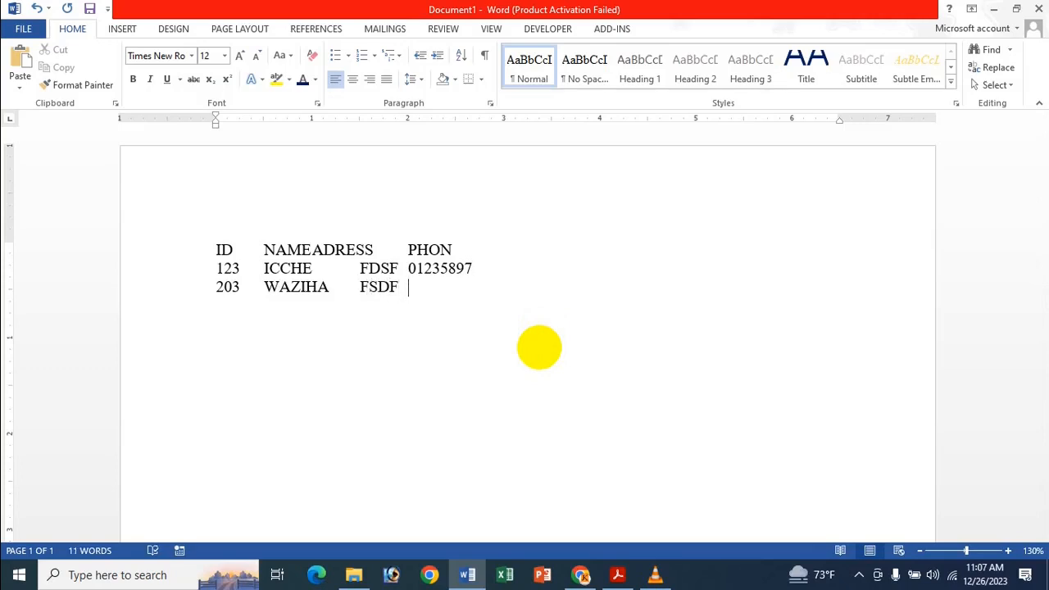
text(01257868)
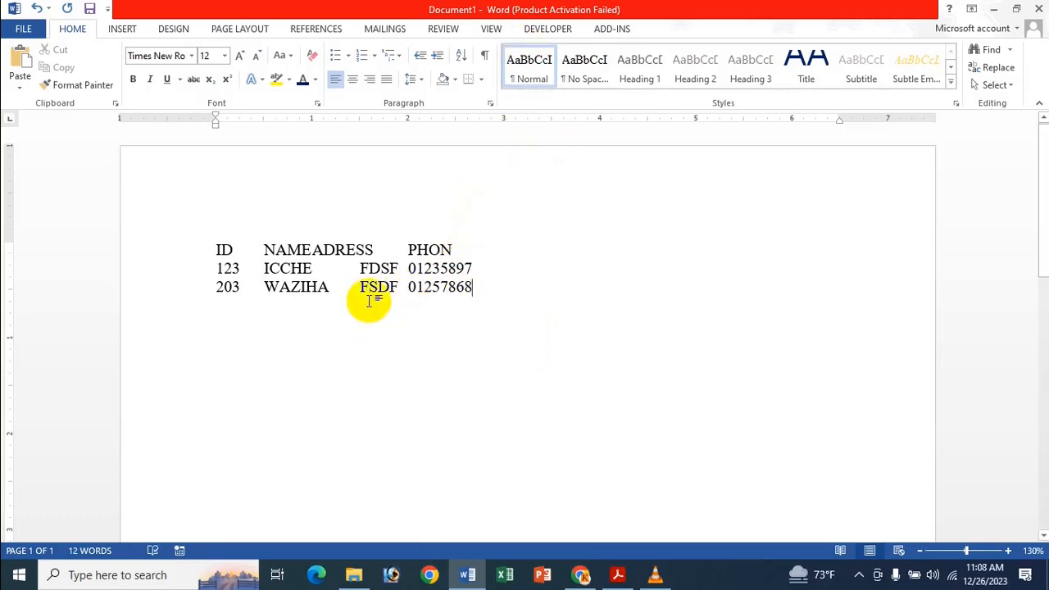
Convert the heading and data lines to a 4-column table, separating the text at tabs.
drag(212, 250, 579, 320)
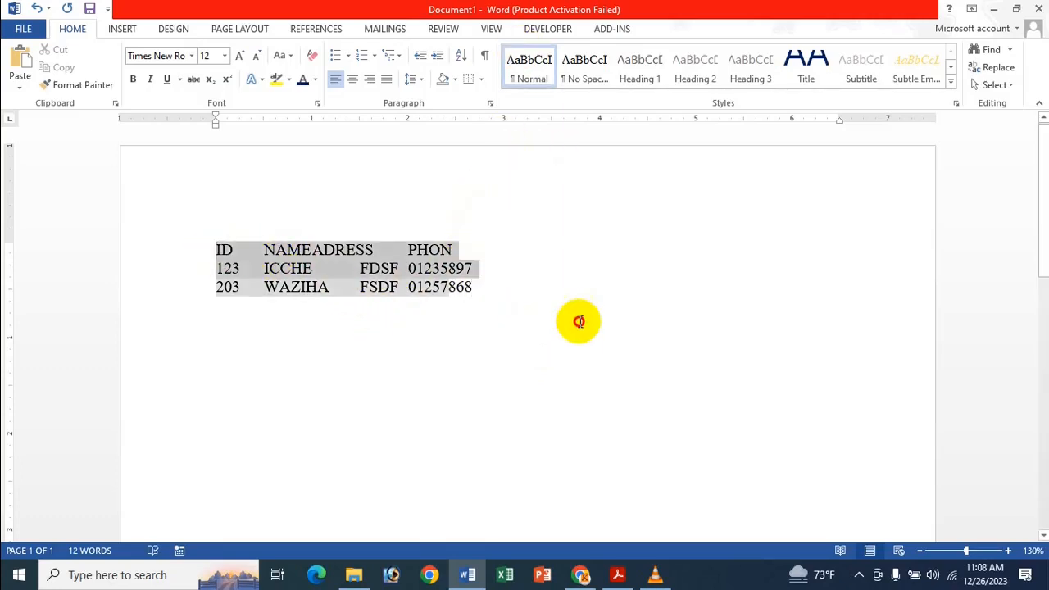
click(123, 29)
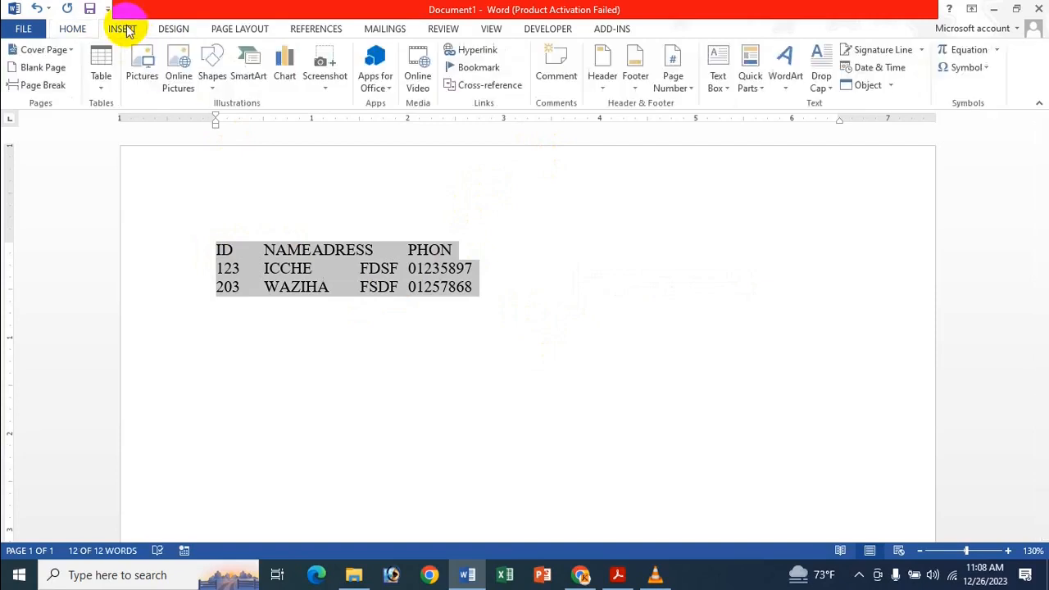
click(105, 72)
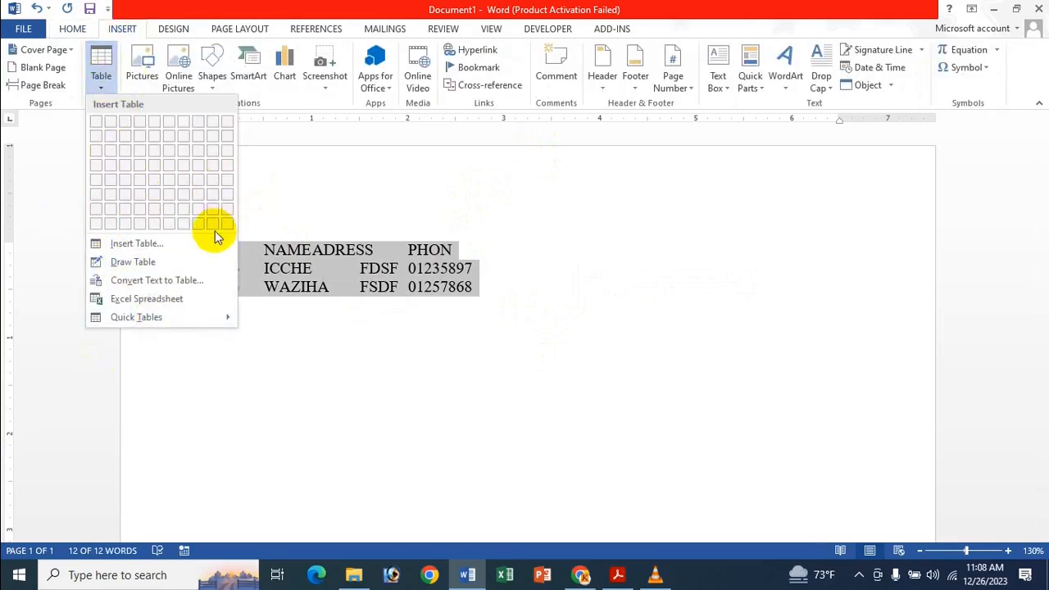
click(119, 281)
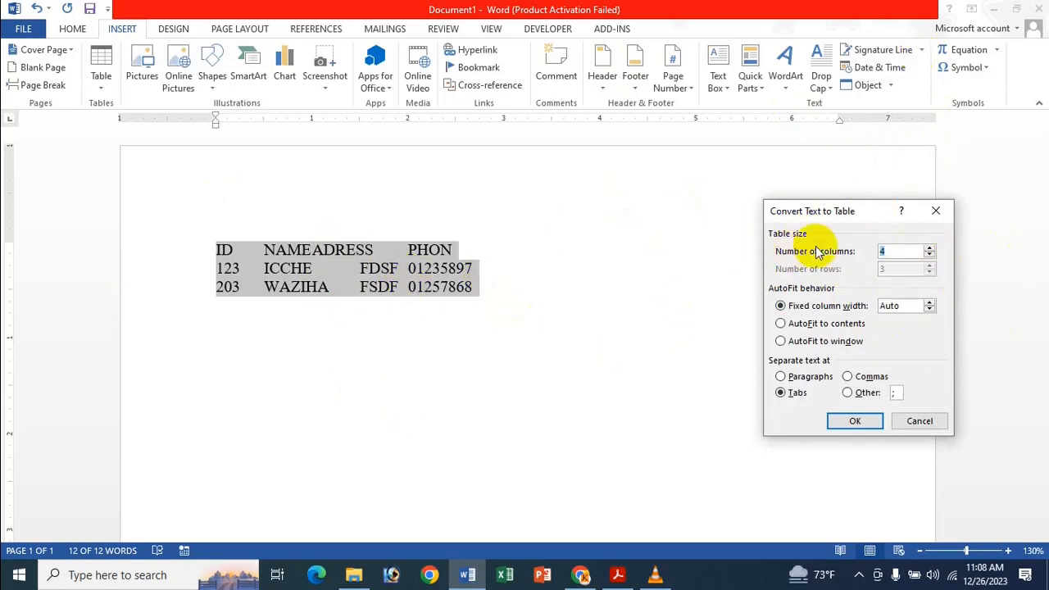
click(917, 251)
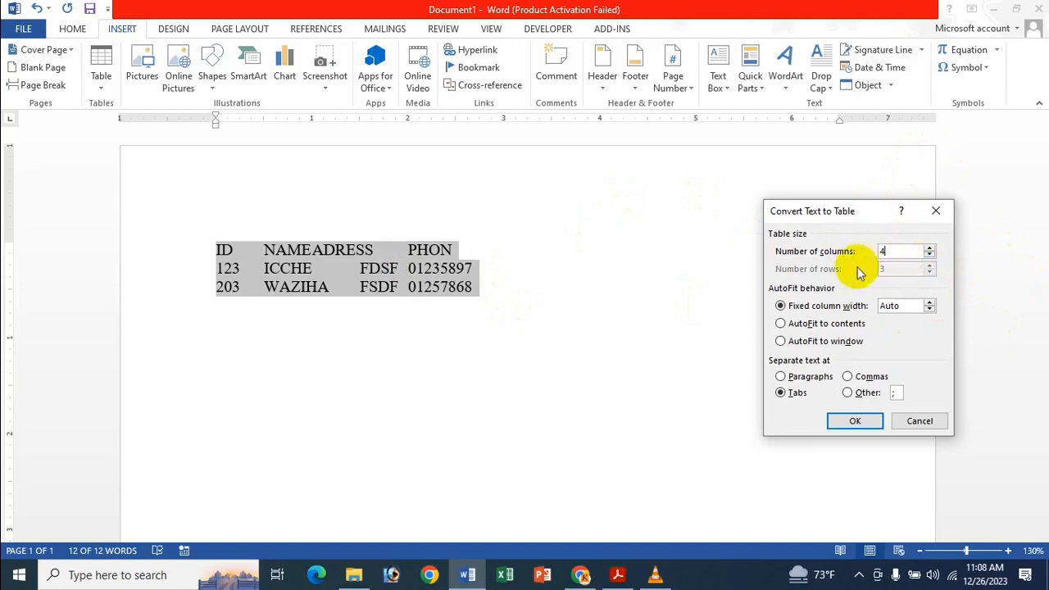
click(930, 267)
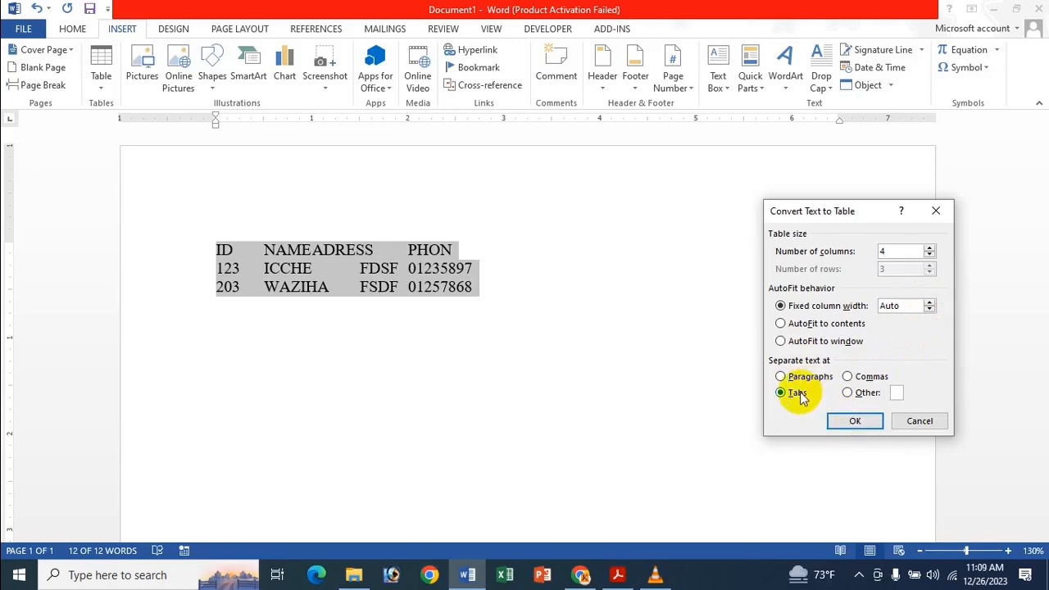
click(795, 395)
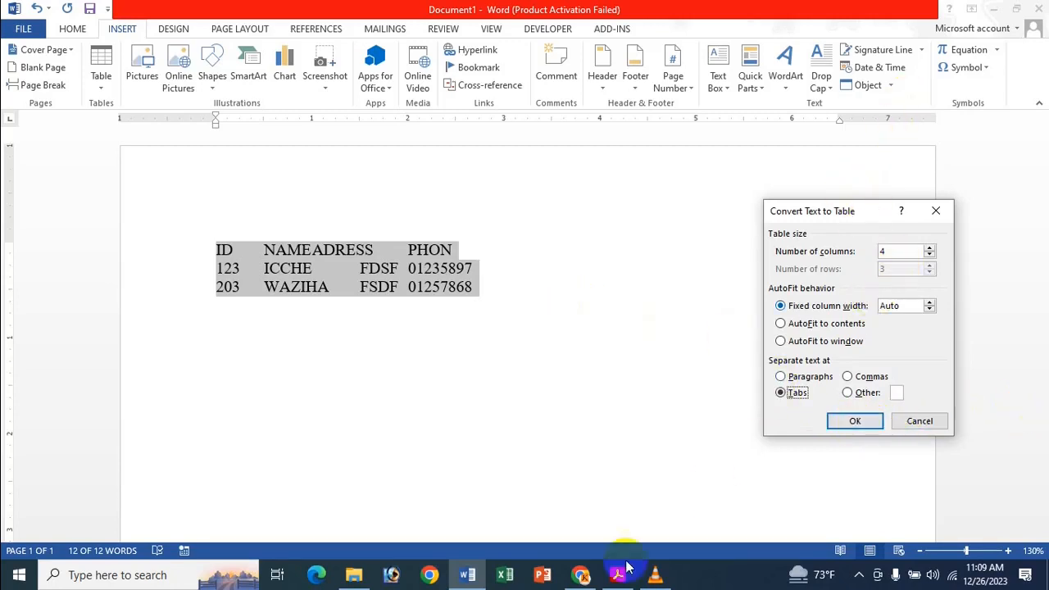
click(855, 422)
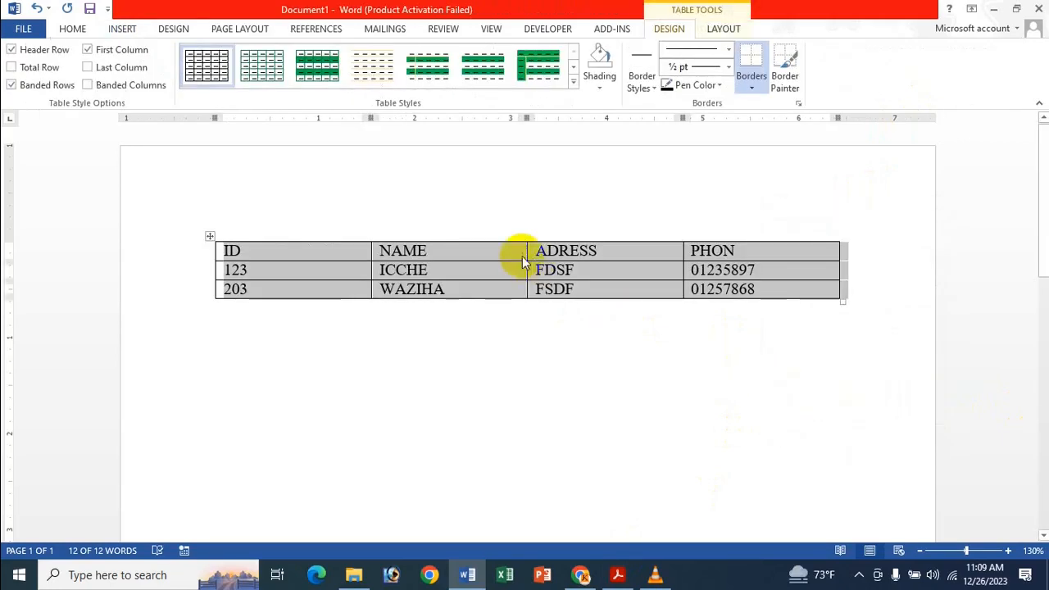
Convert the whole table back to regular text, separating the columns with tabs.
click(432, 272)
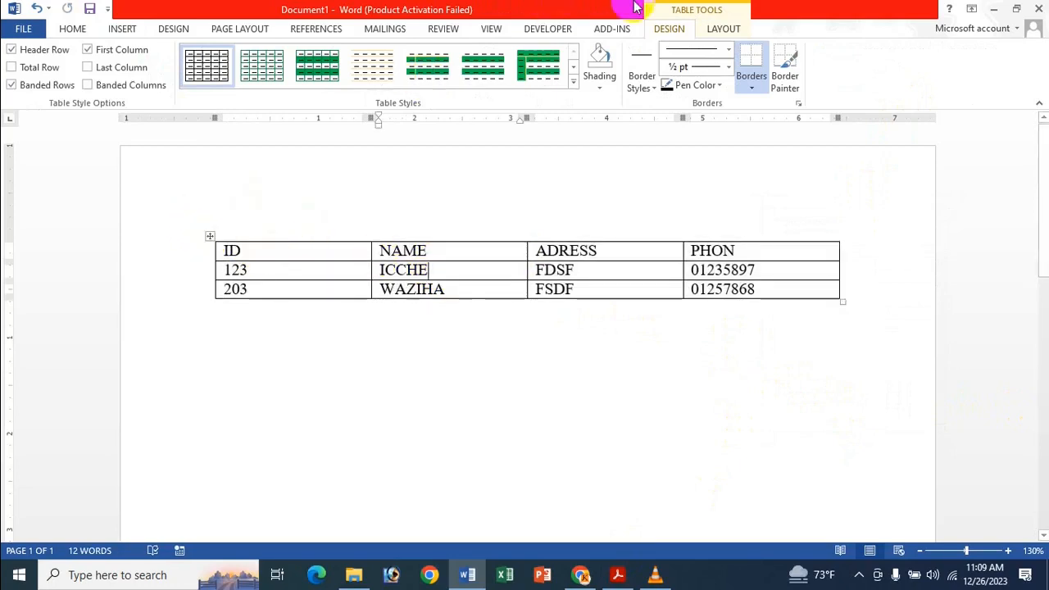
click(723, 33)
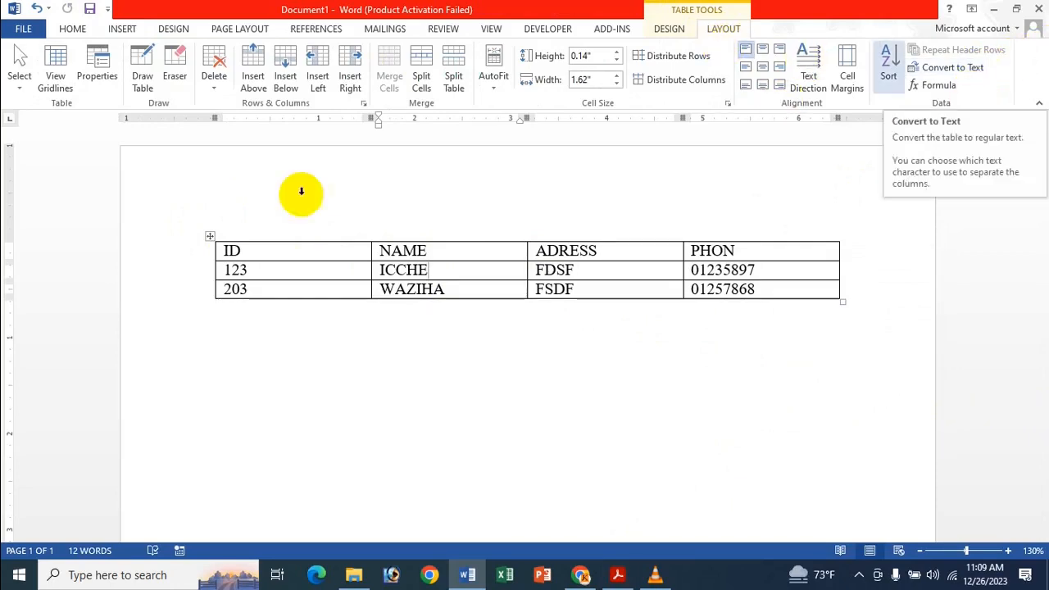
click(777, 270)
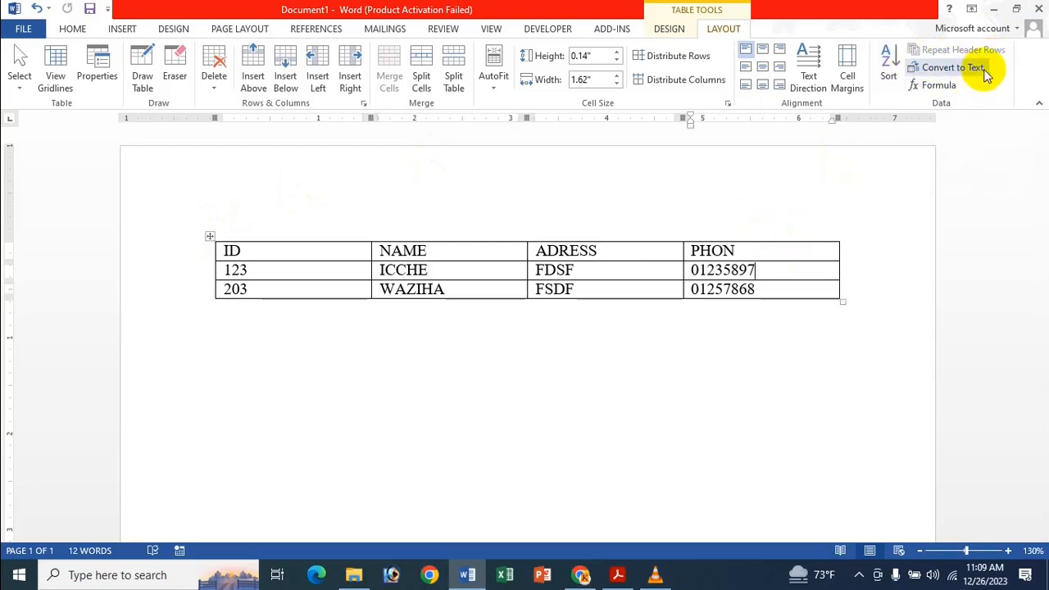
click(209, 236)
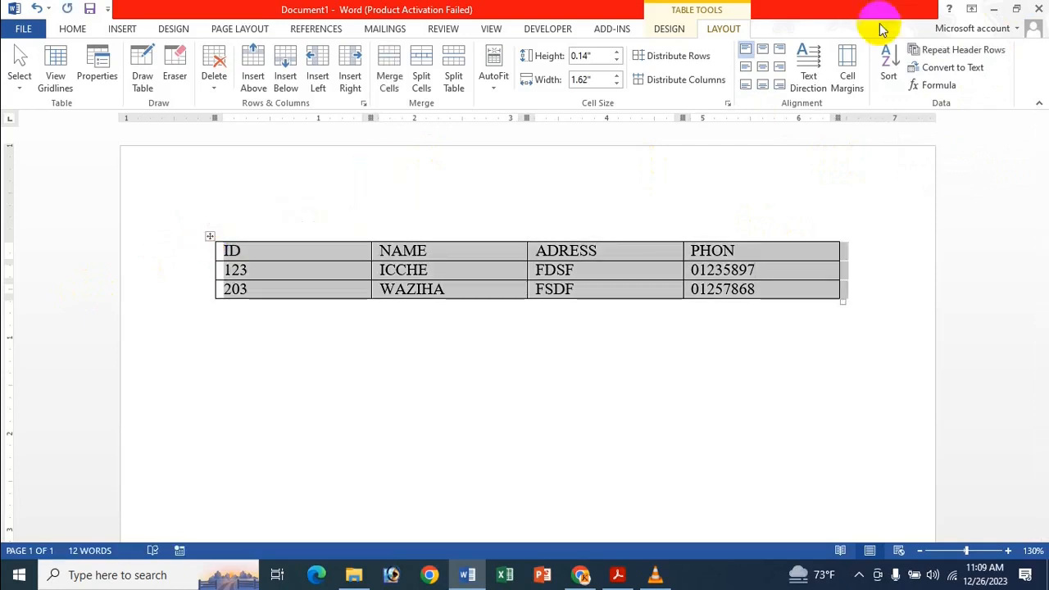
click(948, 68)
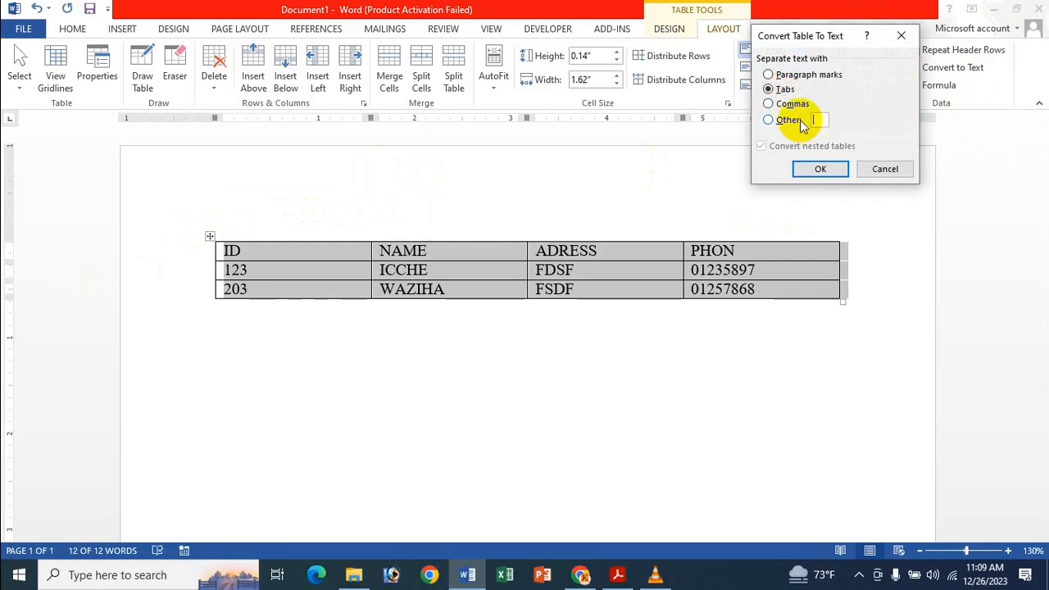
click(772, 89)
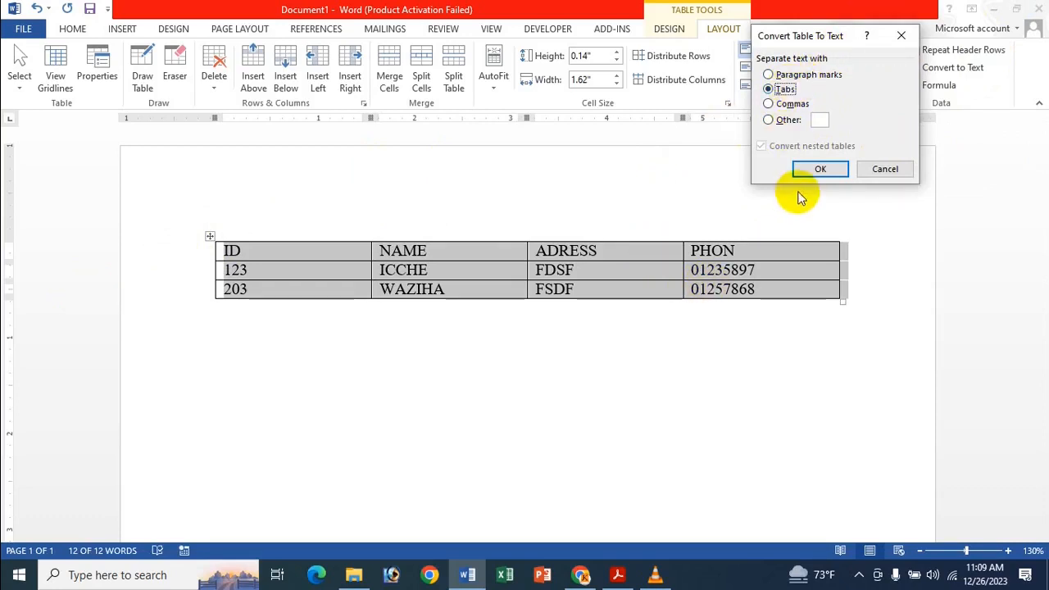
click(817, 169)
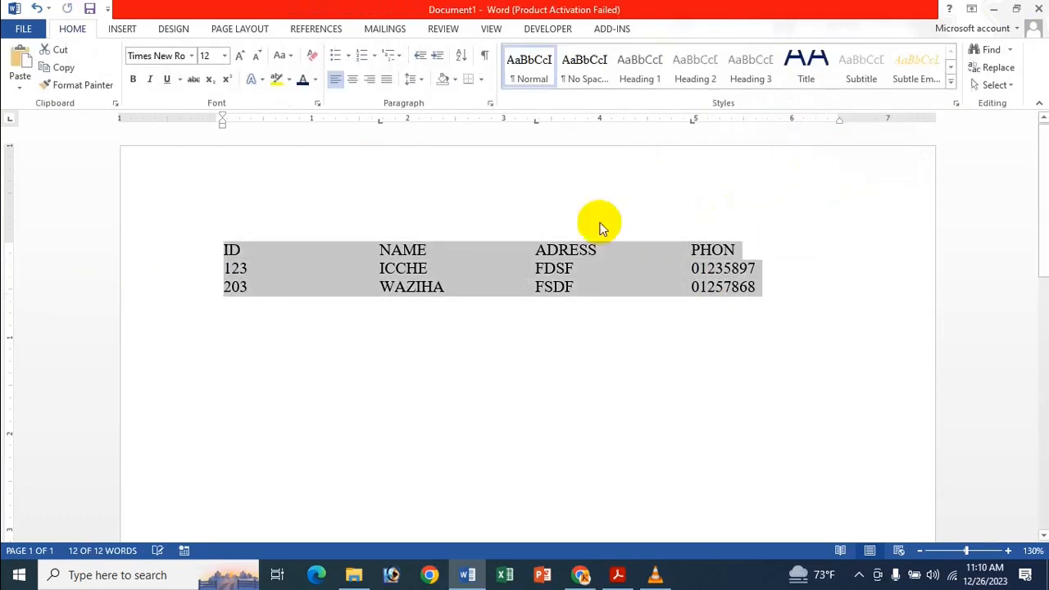
click(606, 287)
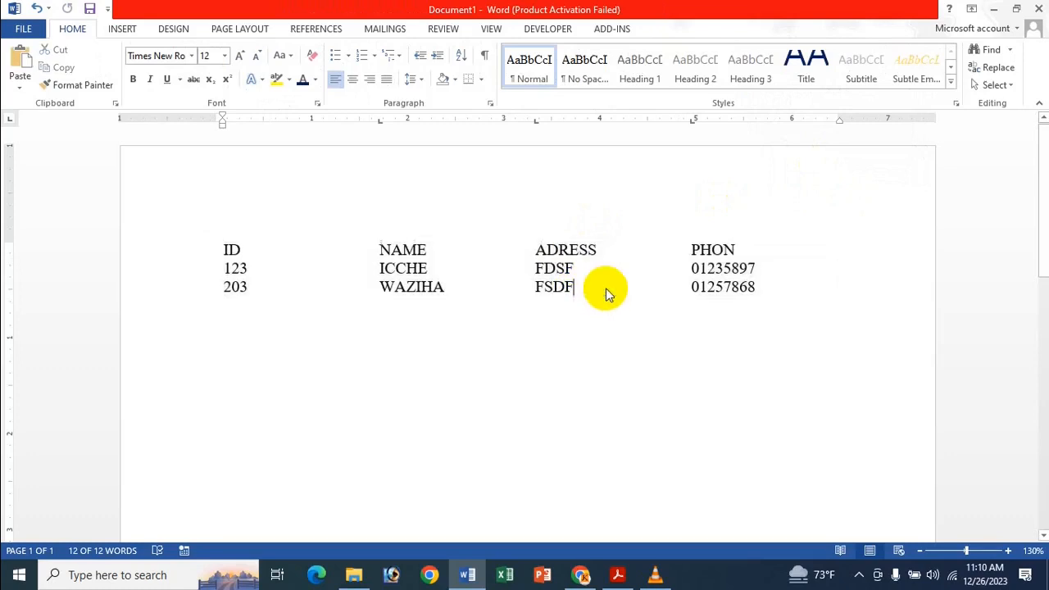
Below the tabbed text, leave a blank line and enter two comma-separated lines: DHAKA,CHANDPUR,GAZIPUR,BARISAL and 120,111,231,546.
click(414, 365)
key(Return)
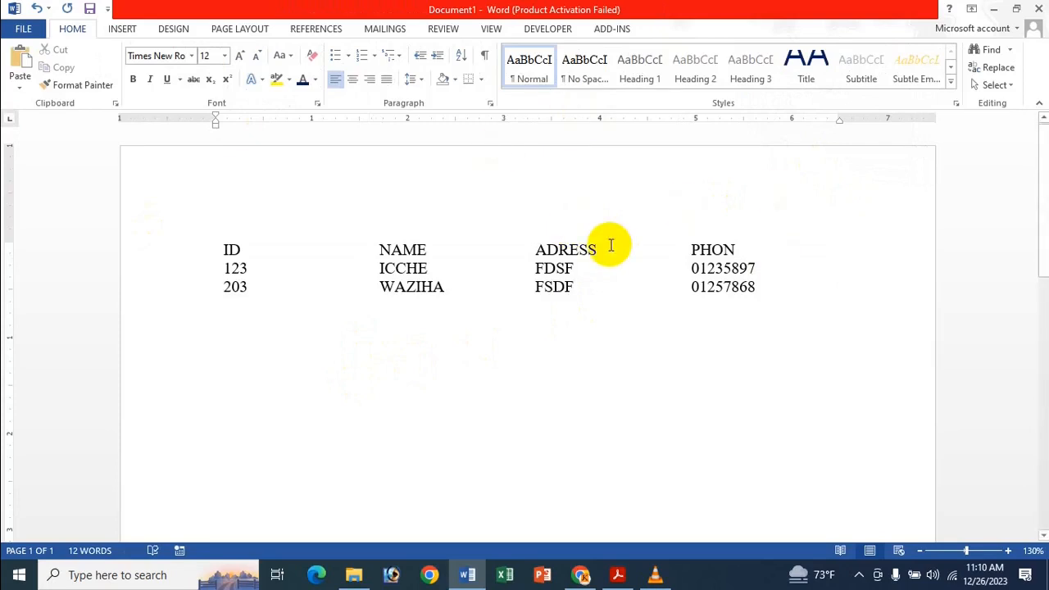
text(DHAKA)
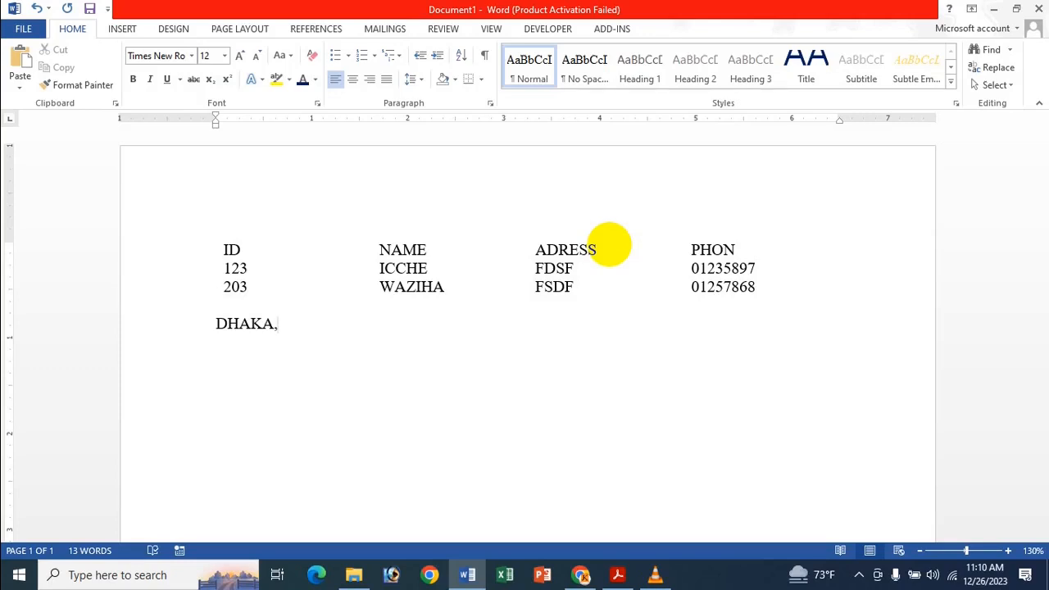
text(,CHANDPUR)
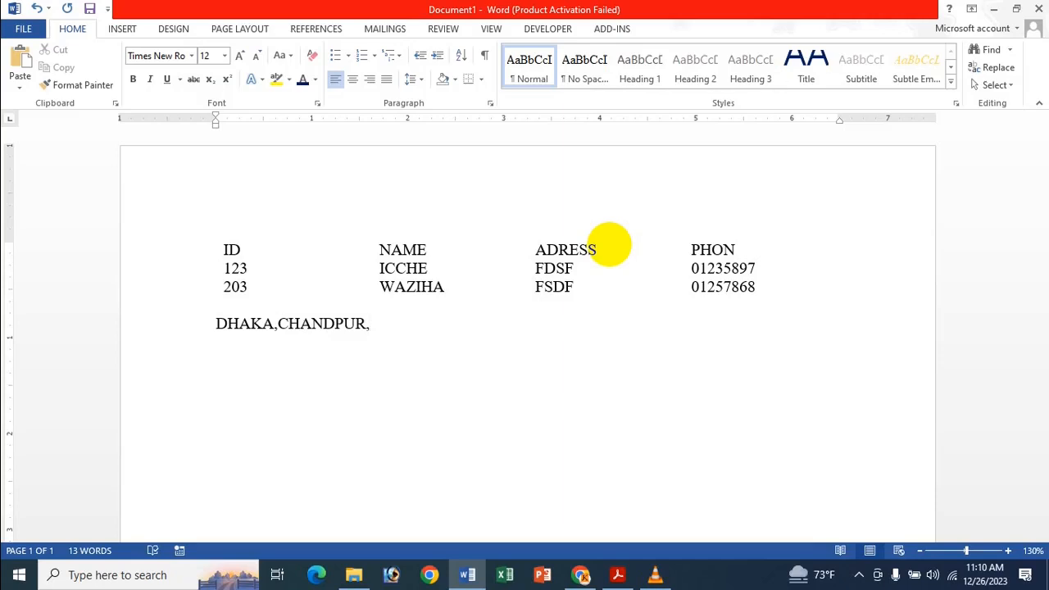
text(,GAZIPUR,BA)
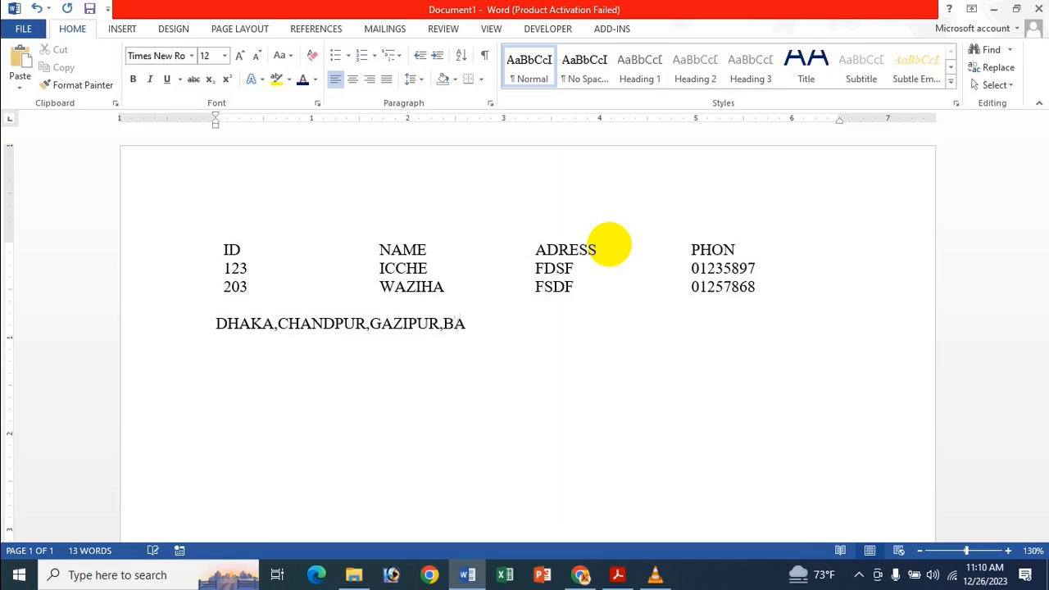
text(RISAL)
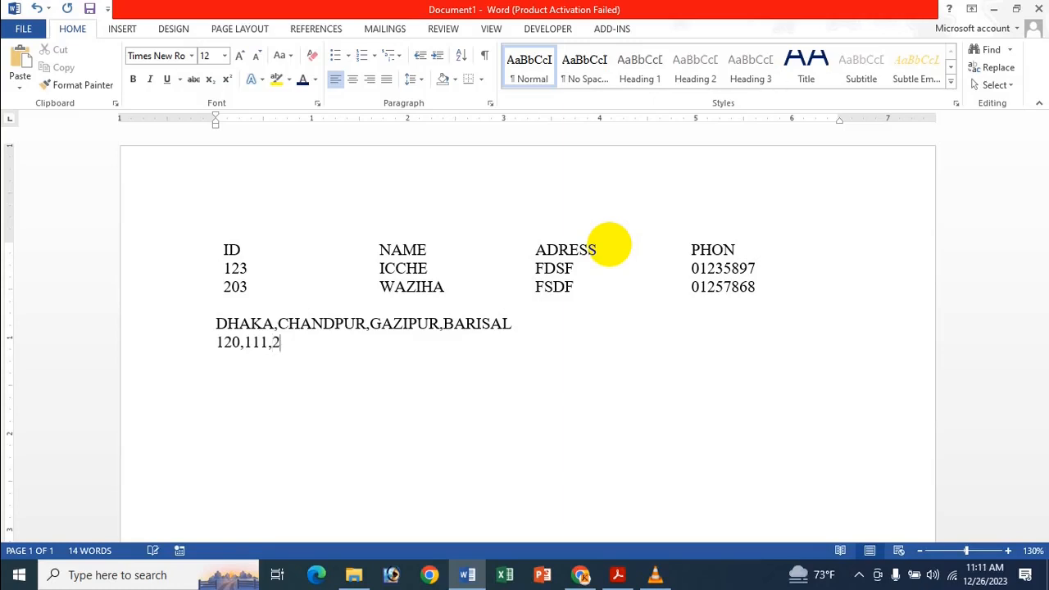
text(31,546)
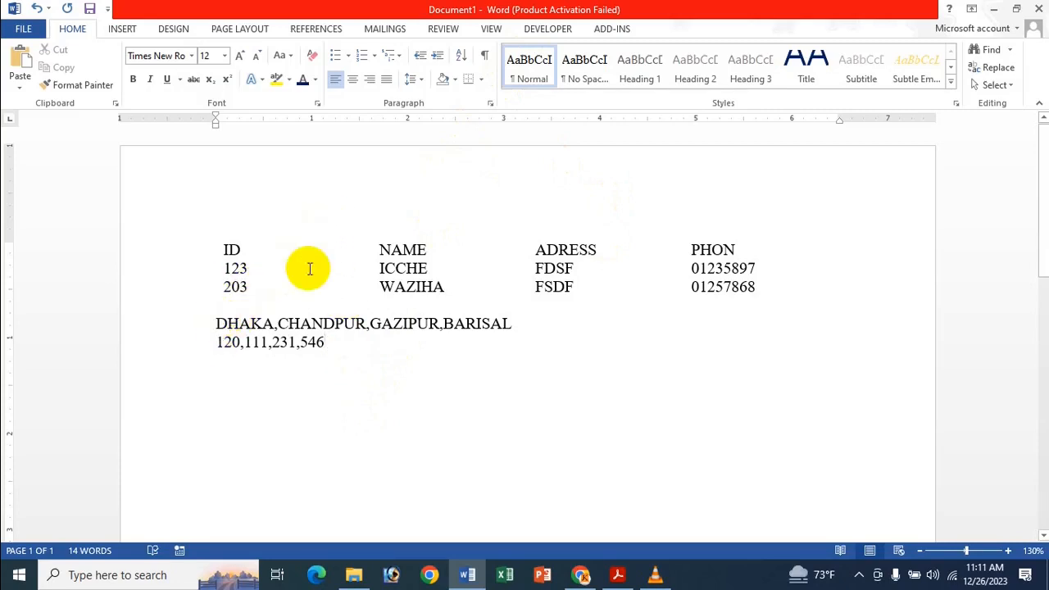
Convert the two comma-separated lines of cities and numbers to a 4-column table with automatic fixed column width, separating the text at commas.
click(215, 323)
drag(260, 323, 342, 334)
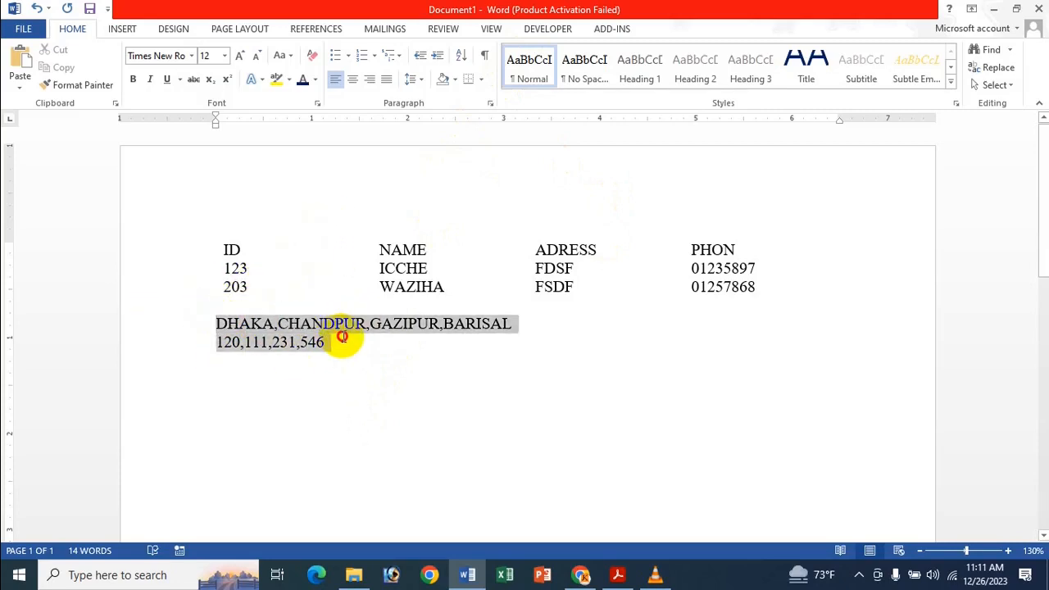
click(123, 29)
click(101, 72)
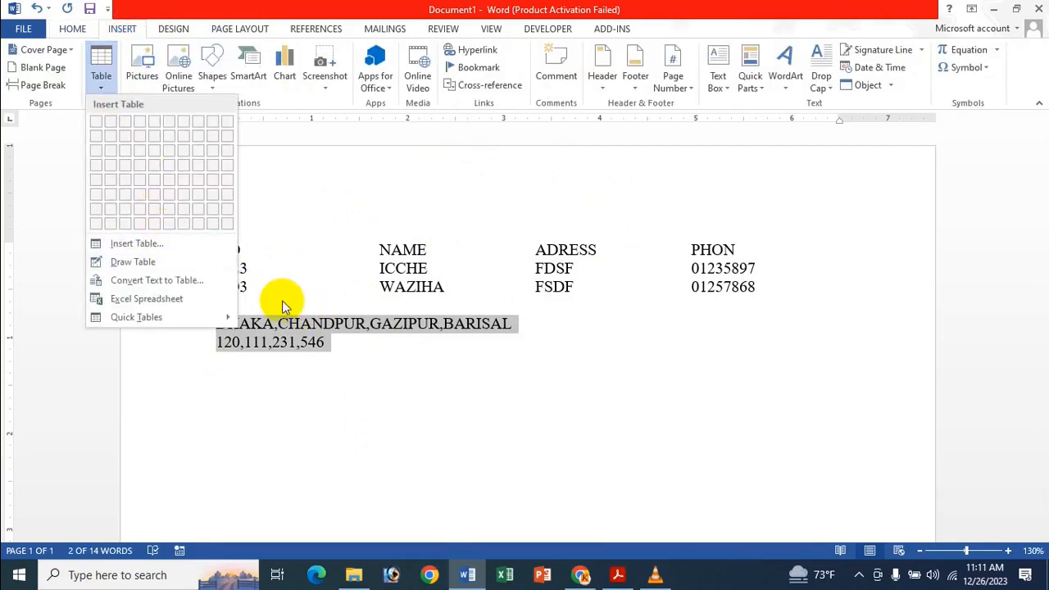
click(207, 280)
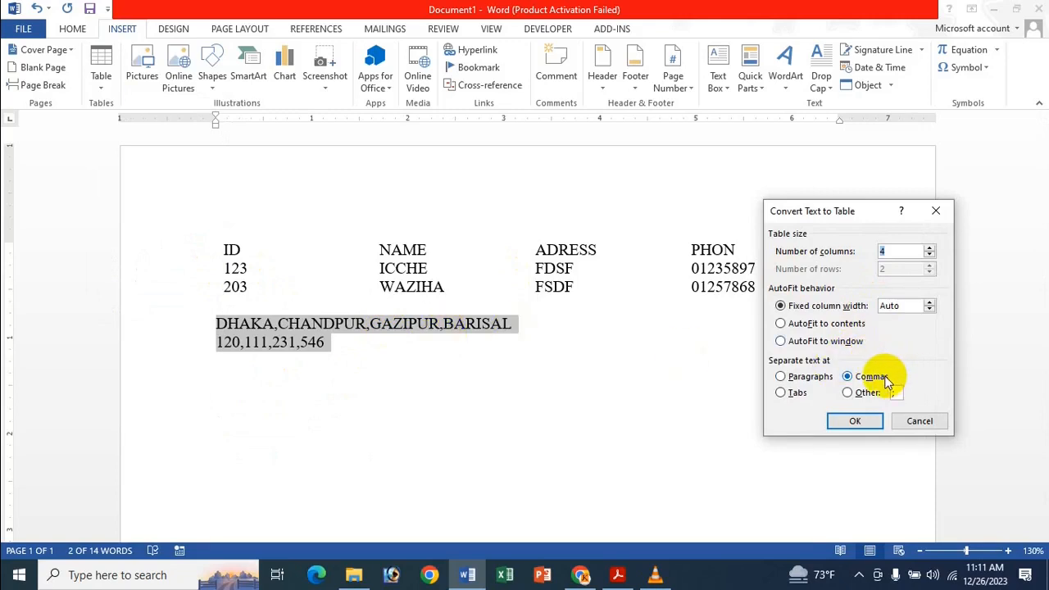
click(900, 252)
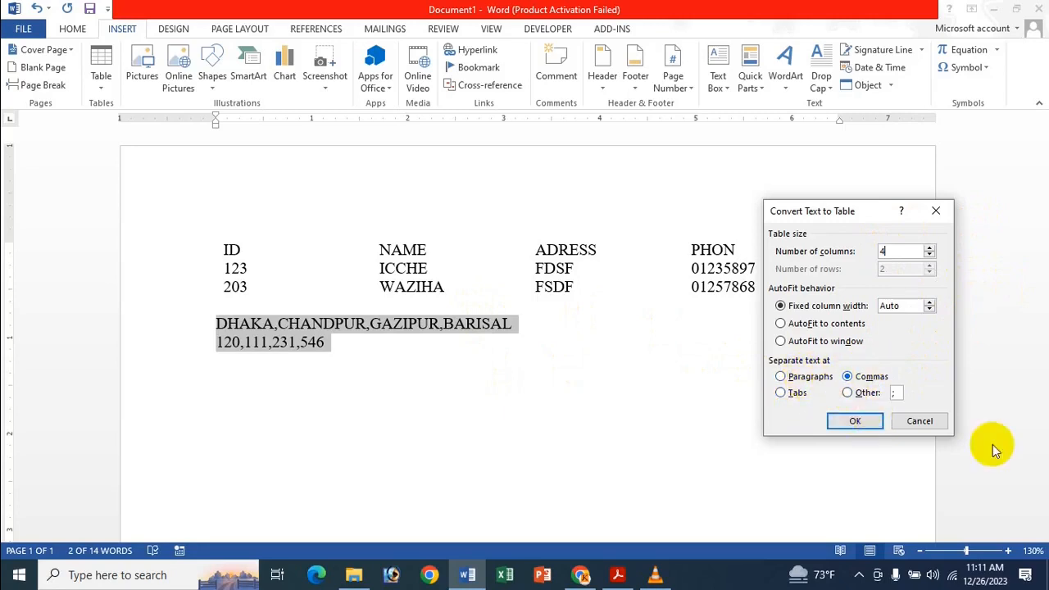
click(784, 377)
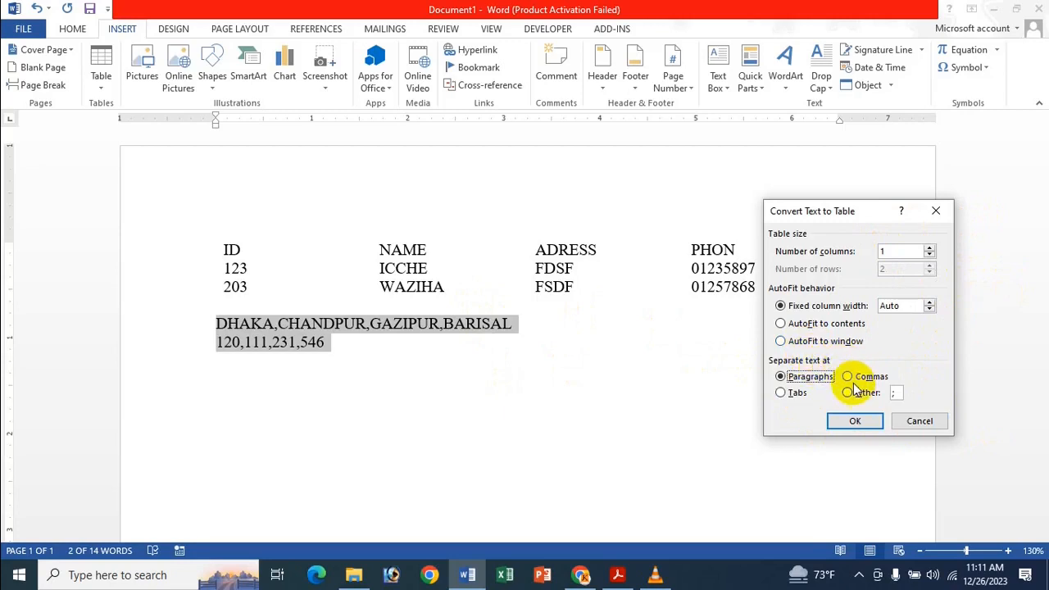
click(849, 377)
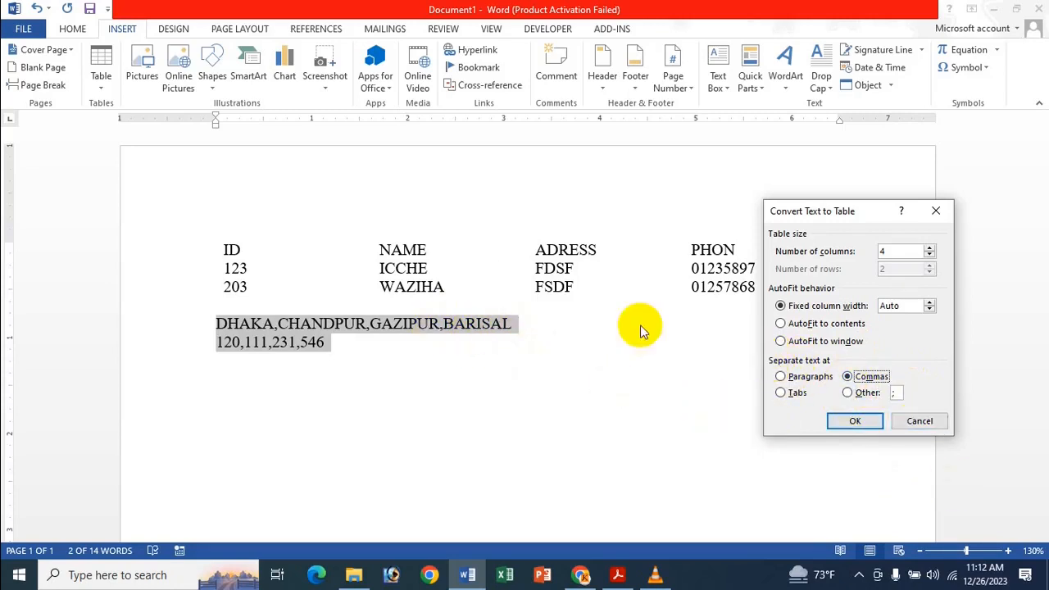
click(797, 394)
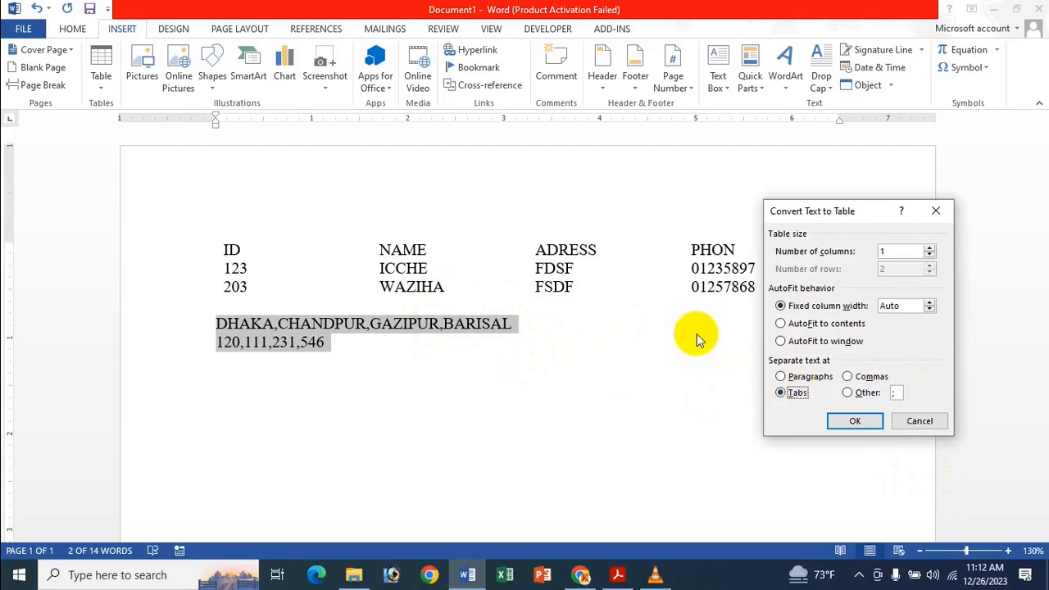
click(859, 379)
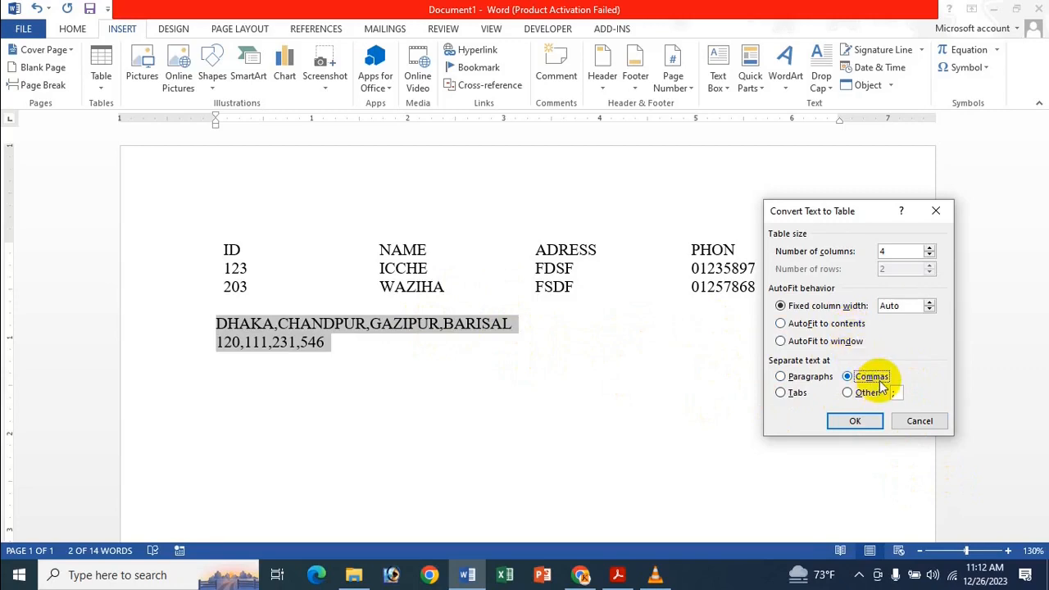
click(864, 419)
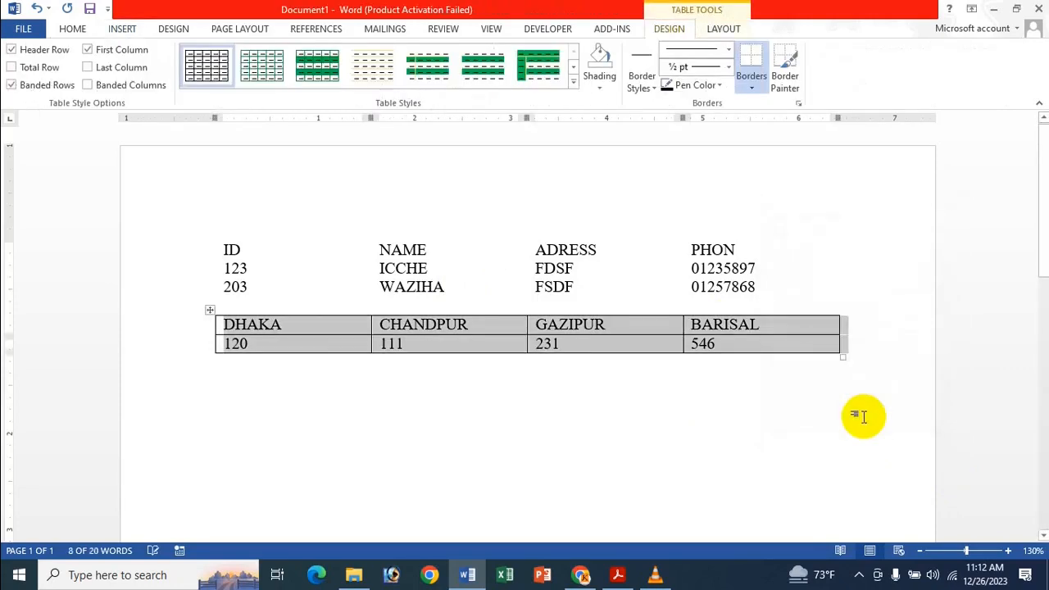
click(470, 324)
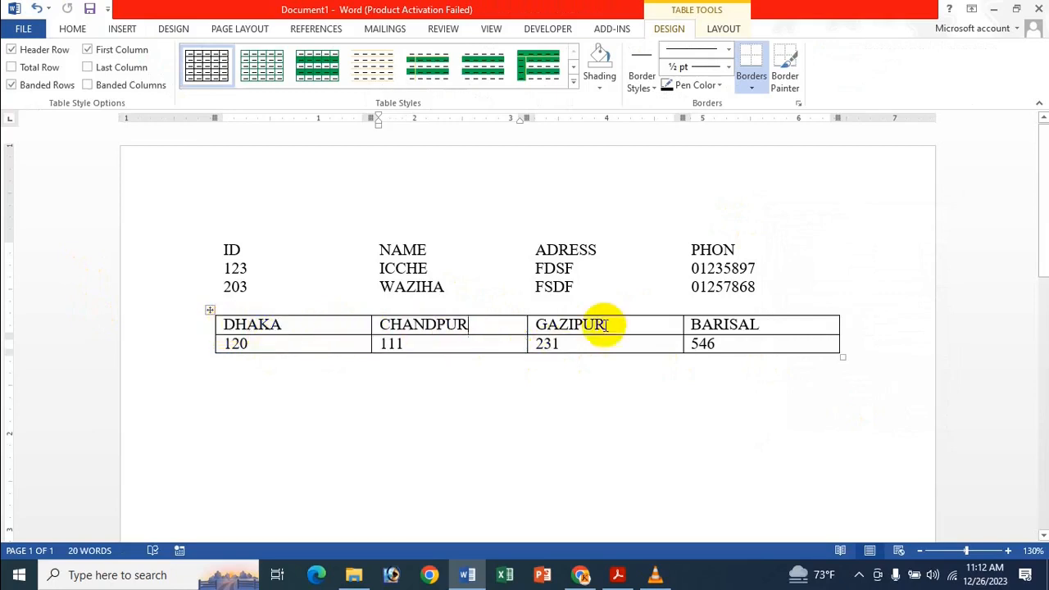
Convert the whole city table back to regular text separated with commas, and add another blank line above the resulting lines.
click(210, 310)
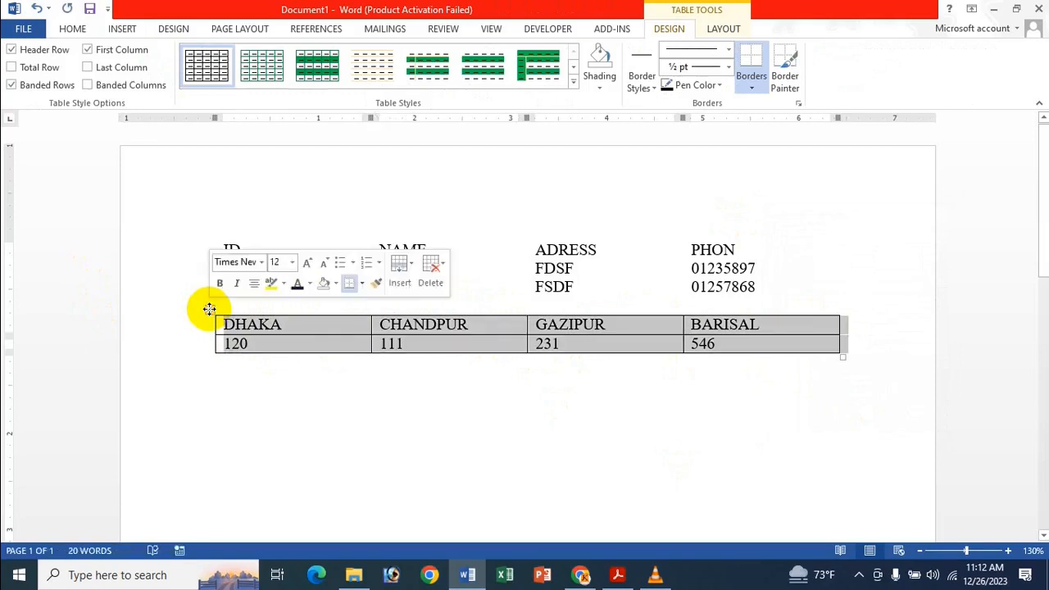
click(721, 29)
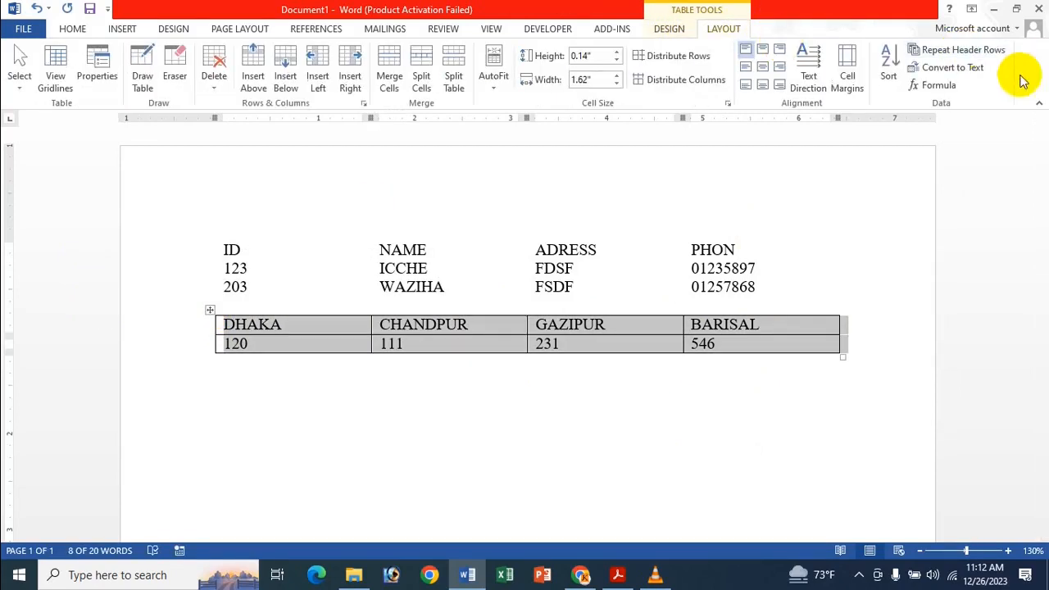
click(973, 74)
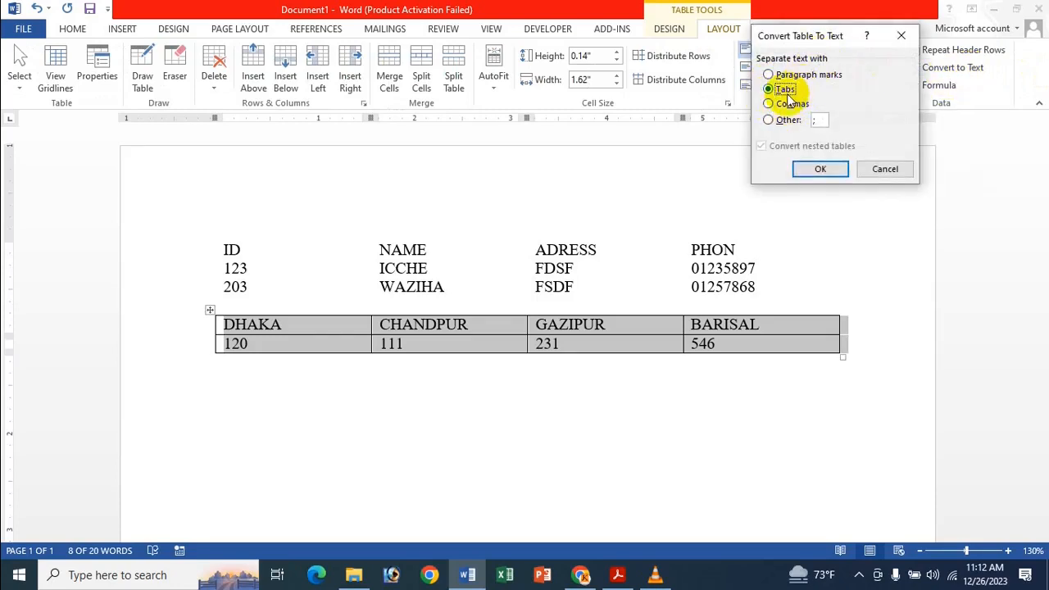
click(821, 123)
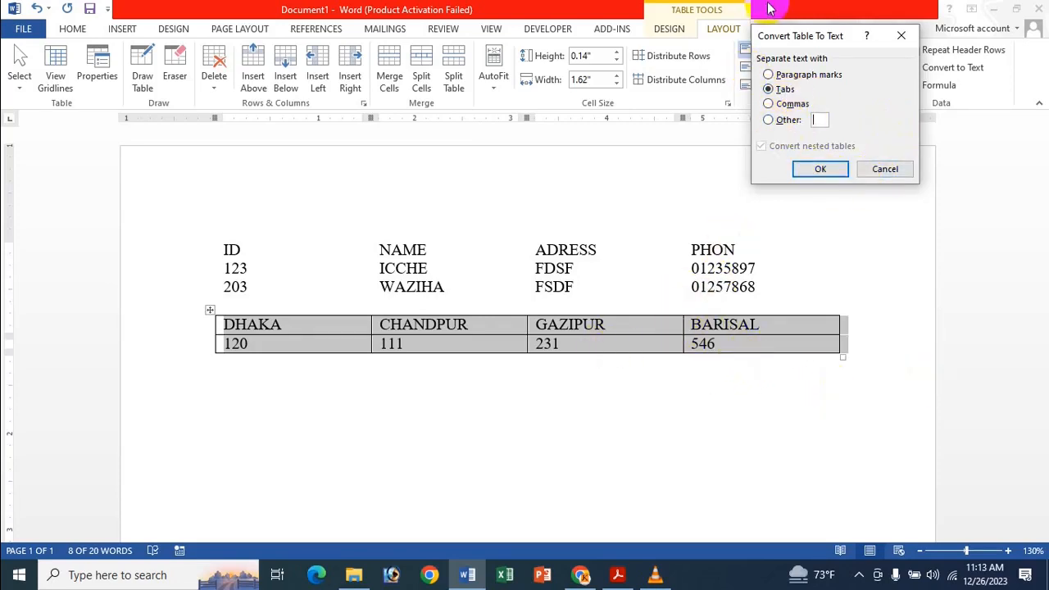
click(793, 105)
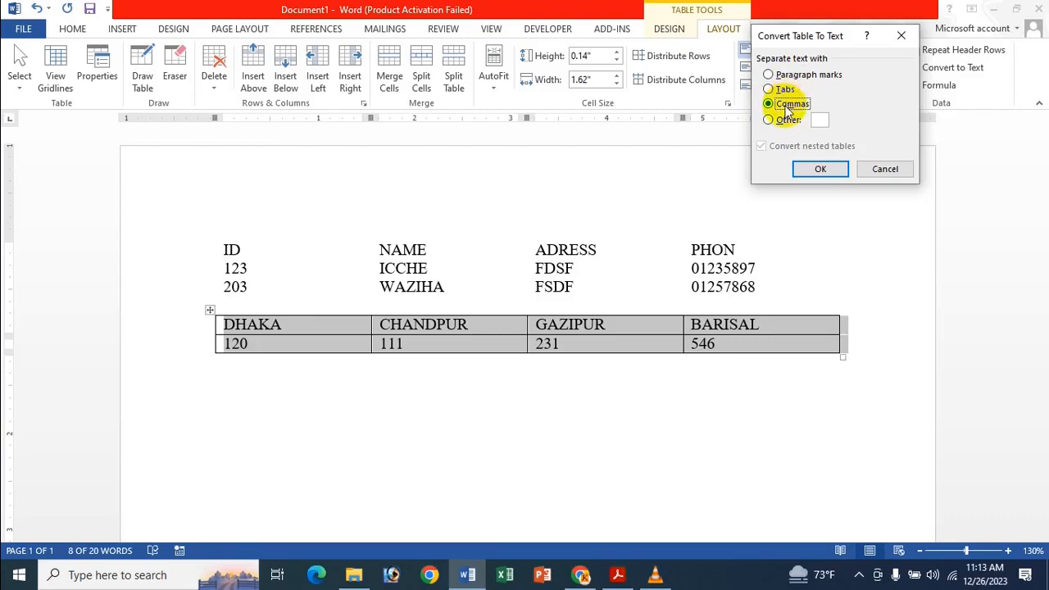
click(827, 170)
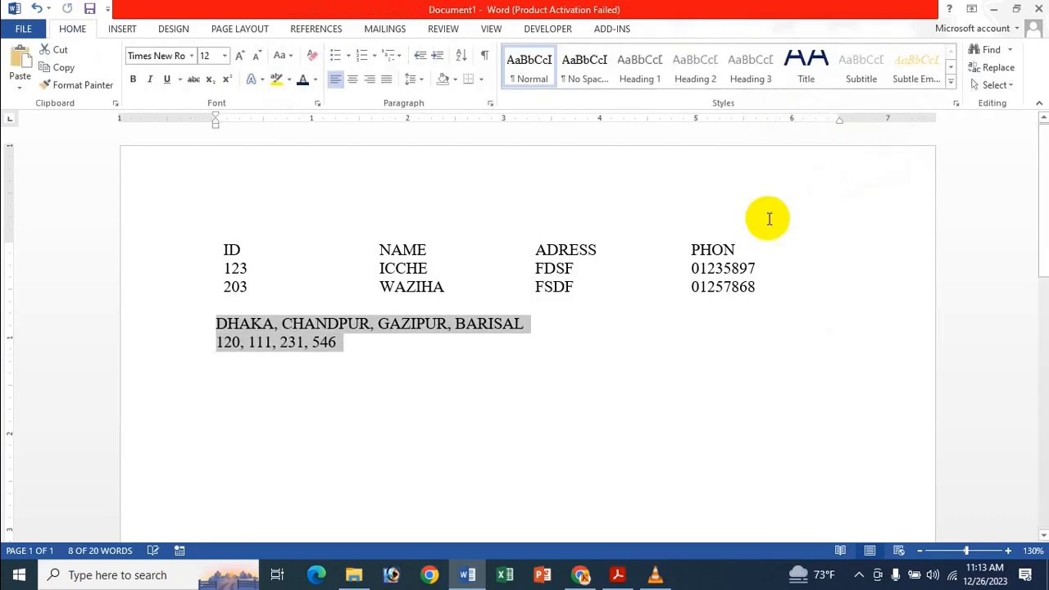
click(484, 335)
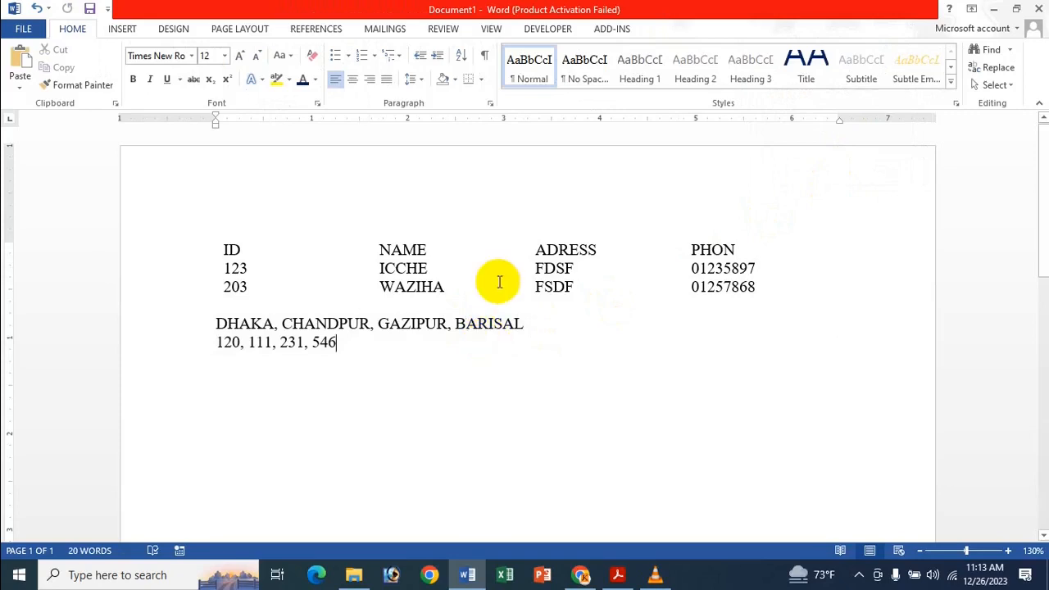
click(213, 324)
key(Return)
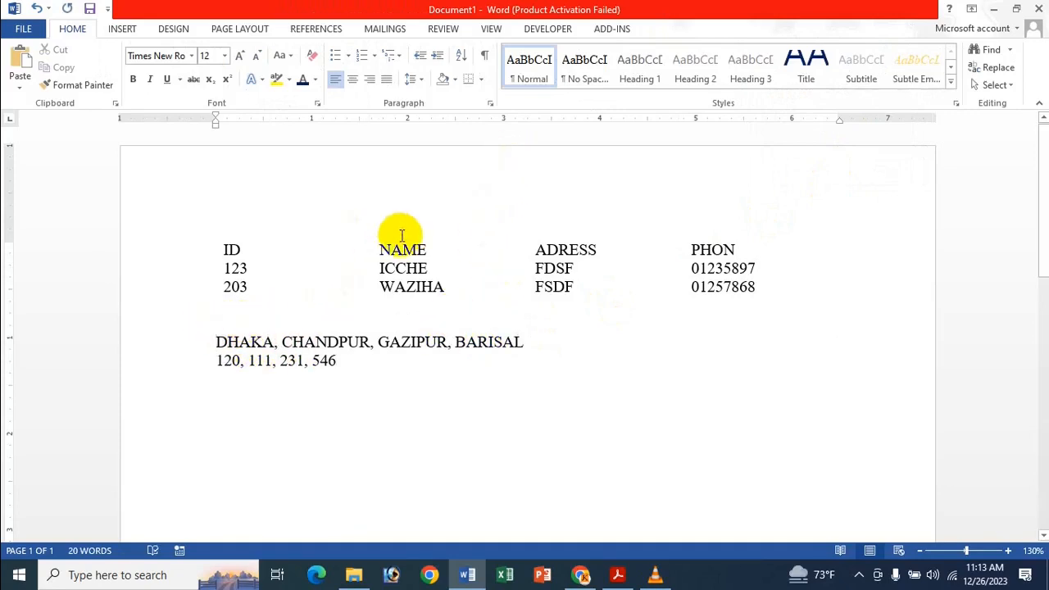
Convert the three tabbed lines starting with the ID heading to a 1-column table, separating the text at paragraphs.
click(418, 268)
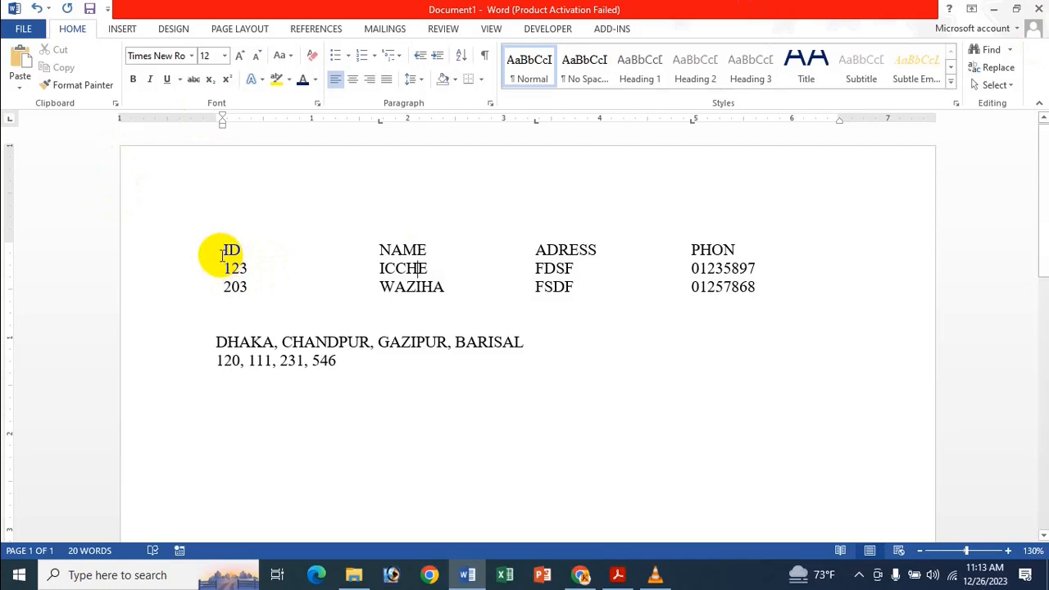
drag(229, 248, 838, 297)
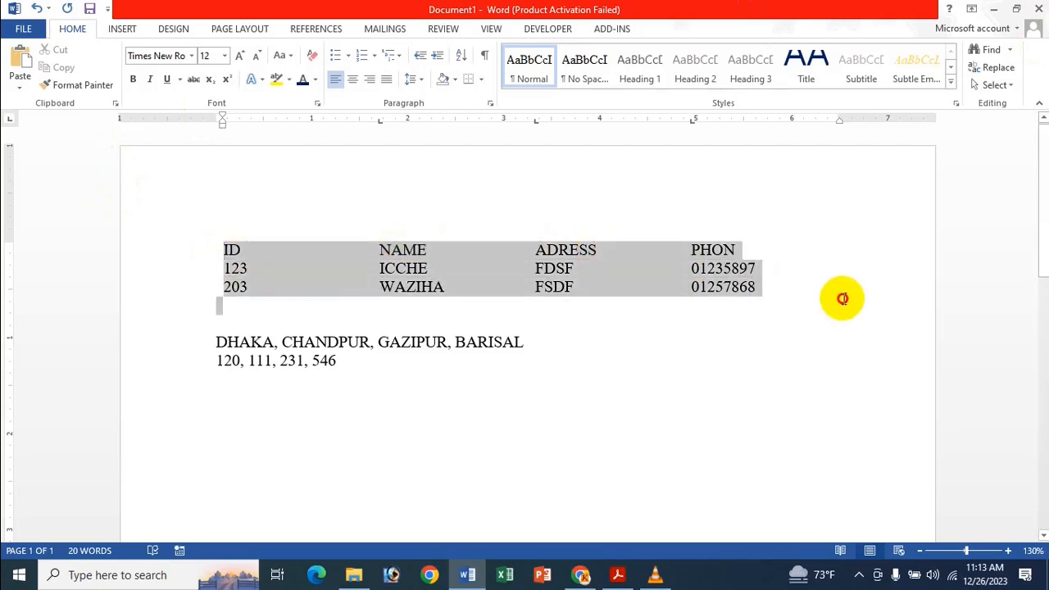
click(122, 29)
click(98, 65)
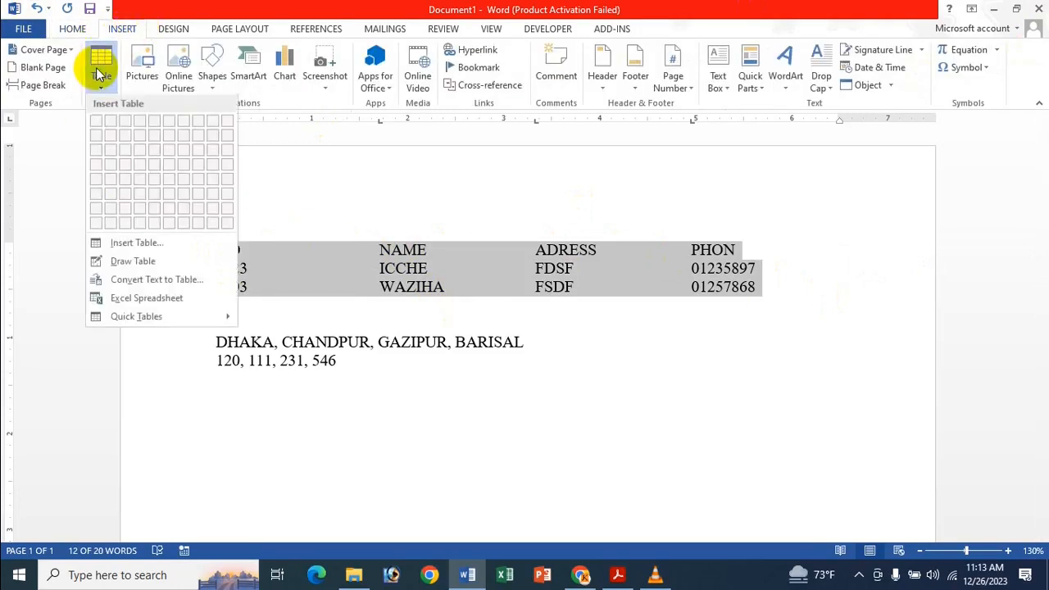
click(184, 280)
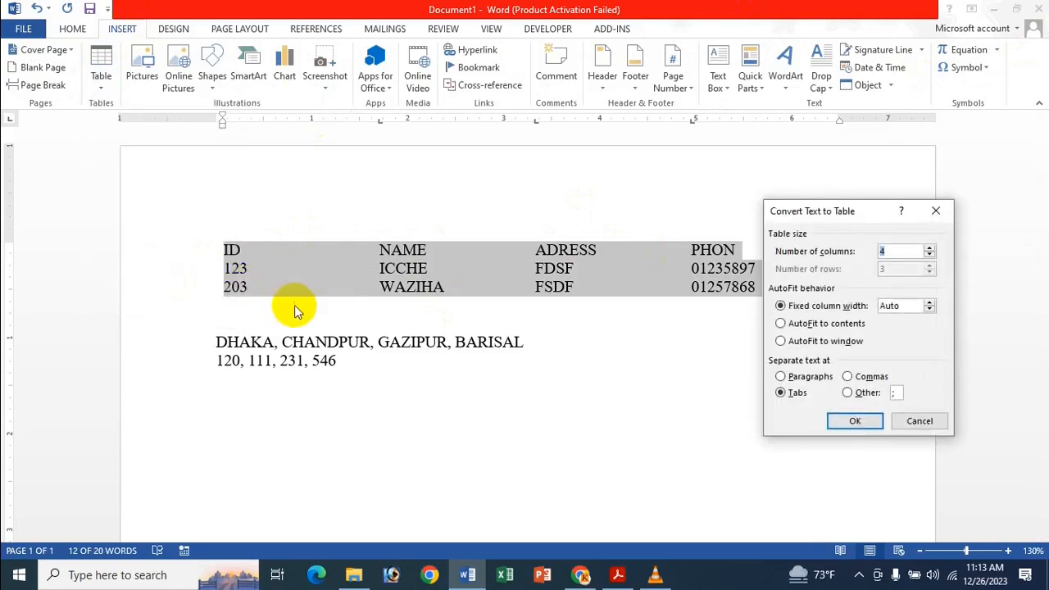
click(793, 378)
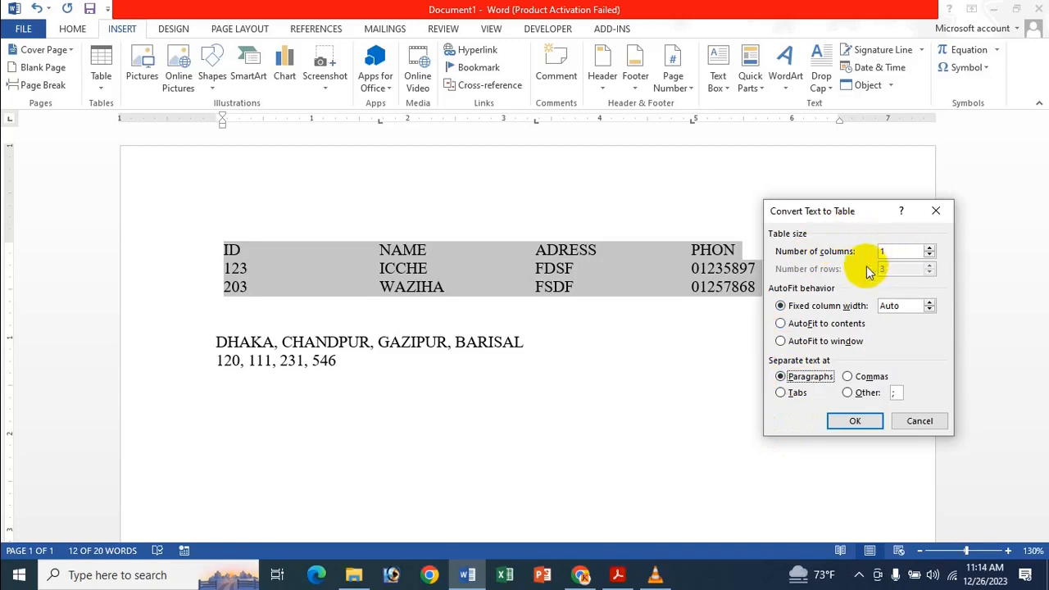
click(793, 398)
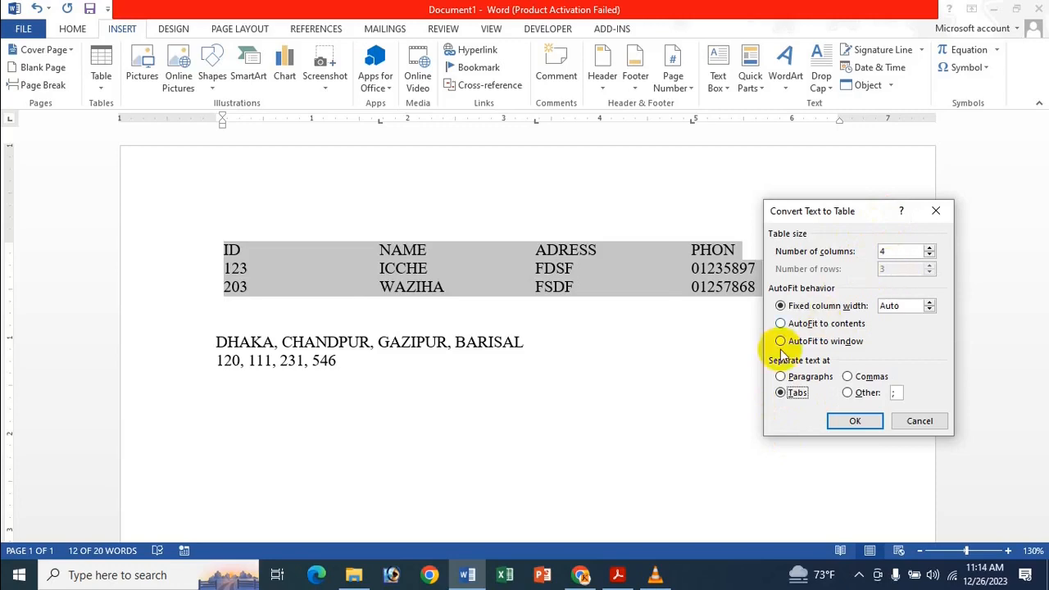
click(798, 379)
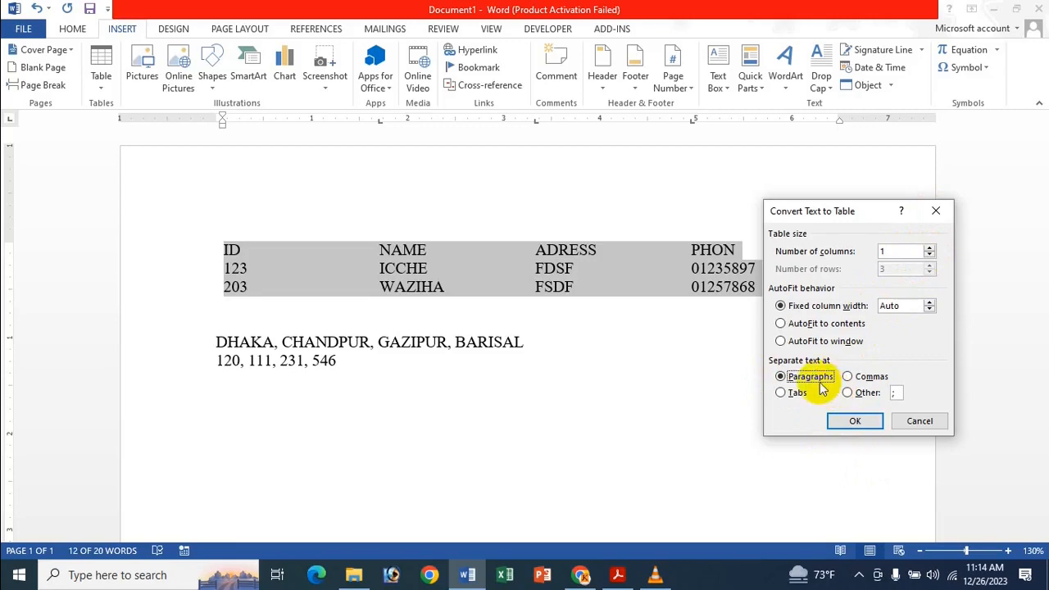
click(867, 421)
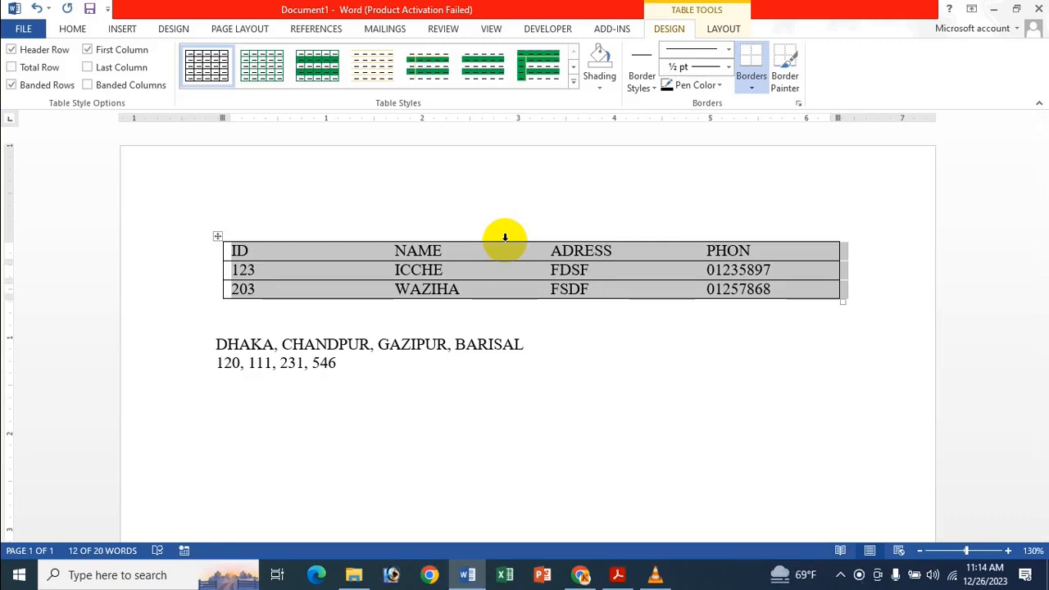
click(466, 258)
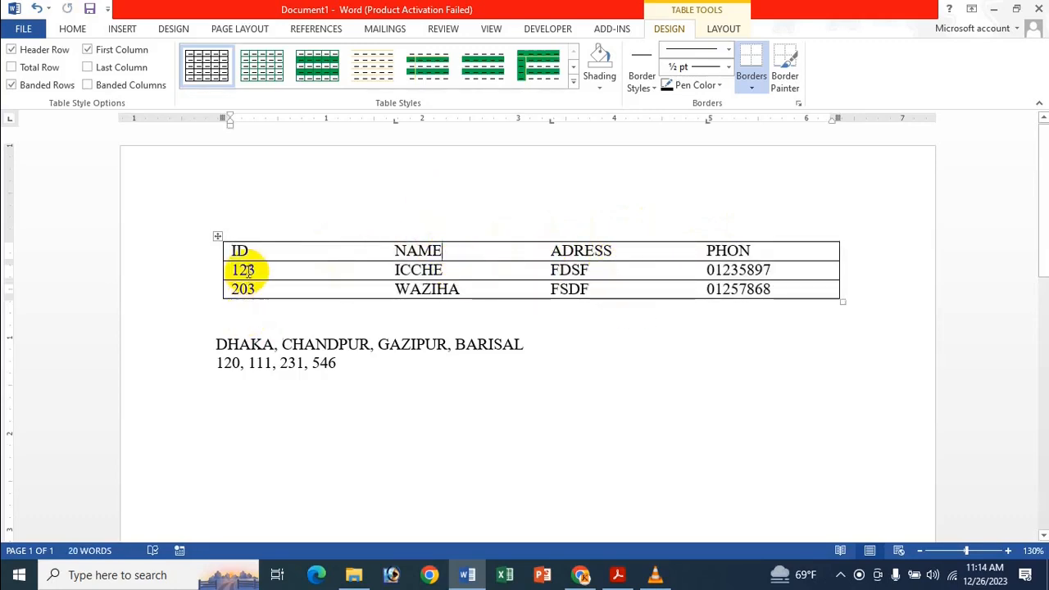
Convert the whole single-column table back to regular text, separating the text with paragraph marks.
click(220, 238)
click(723, 30)
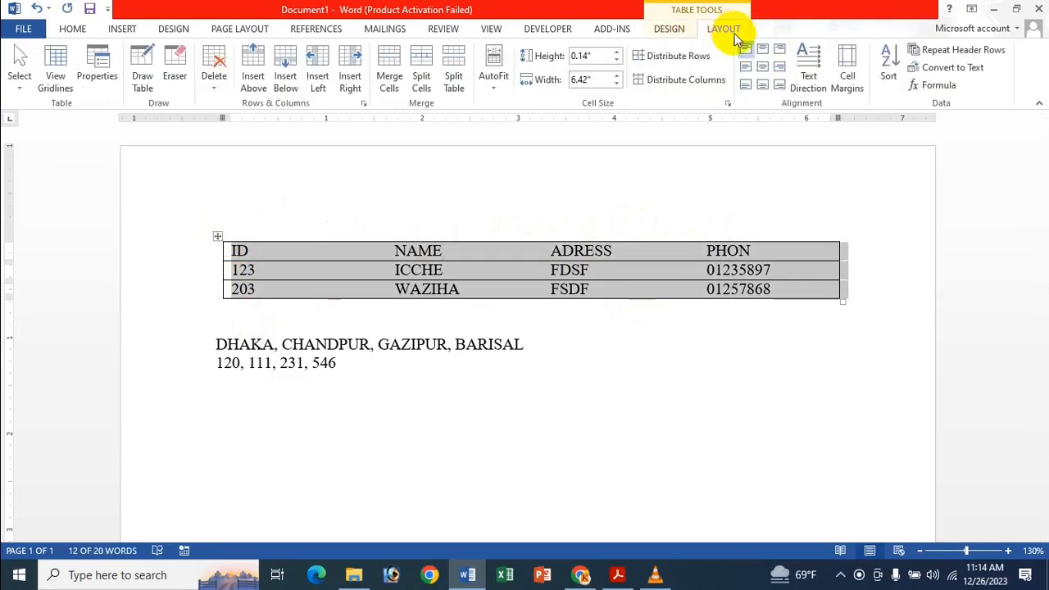
click(970, 70)
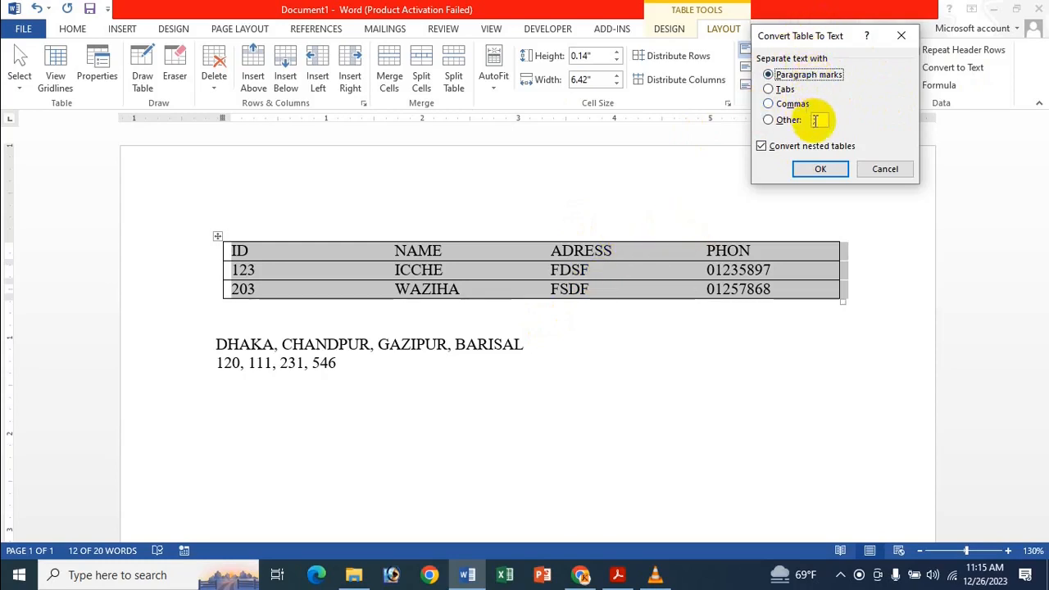
click(819, 171)
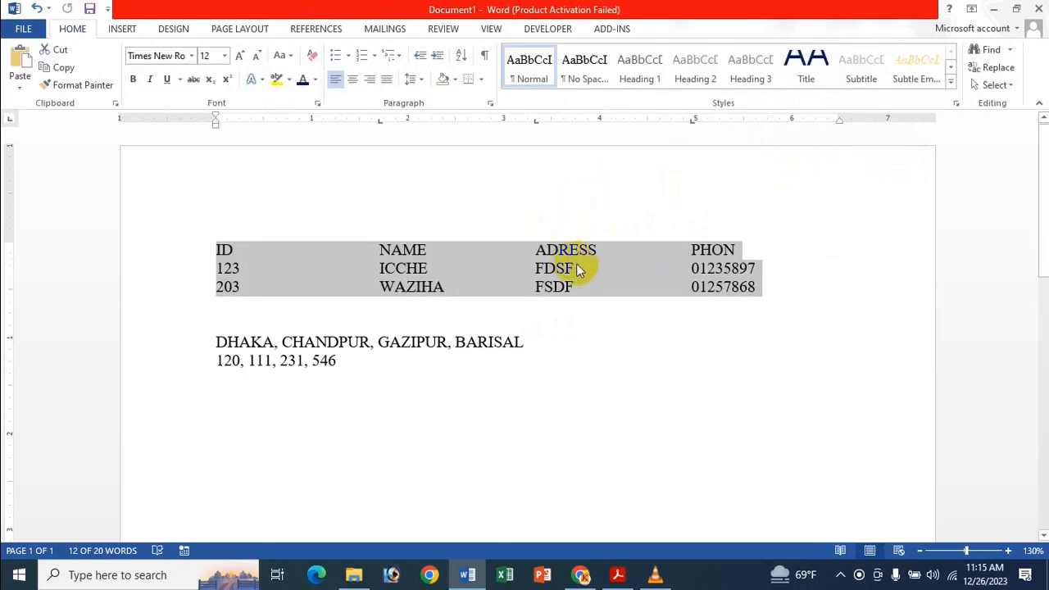
click(576, 270)
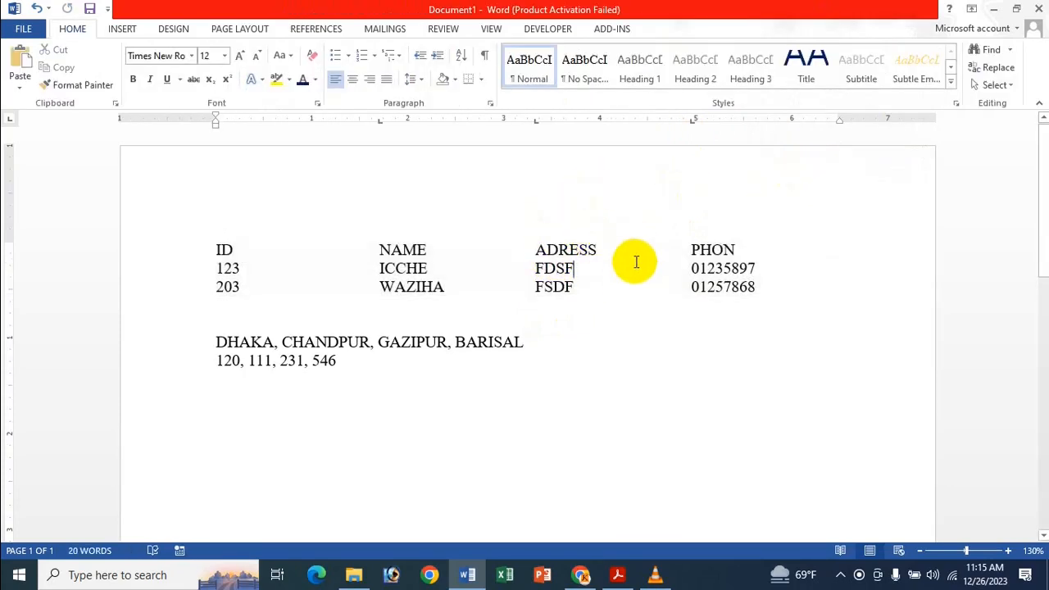
click(378, 343)
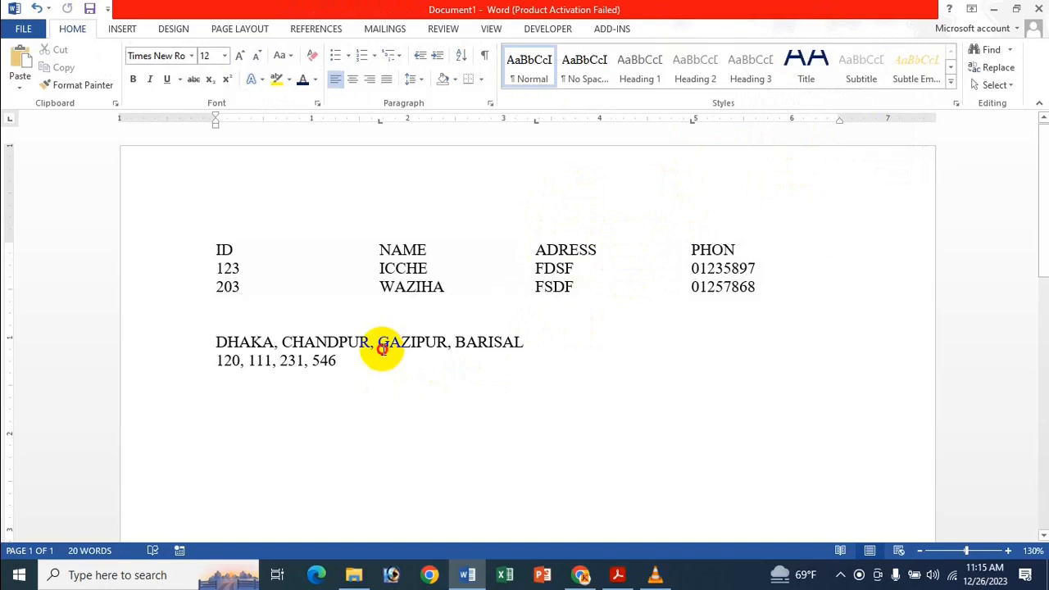
click(401, 251)
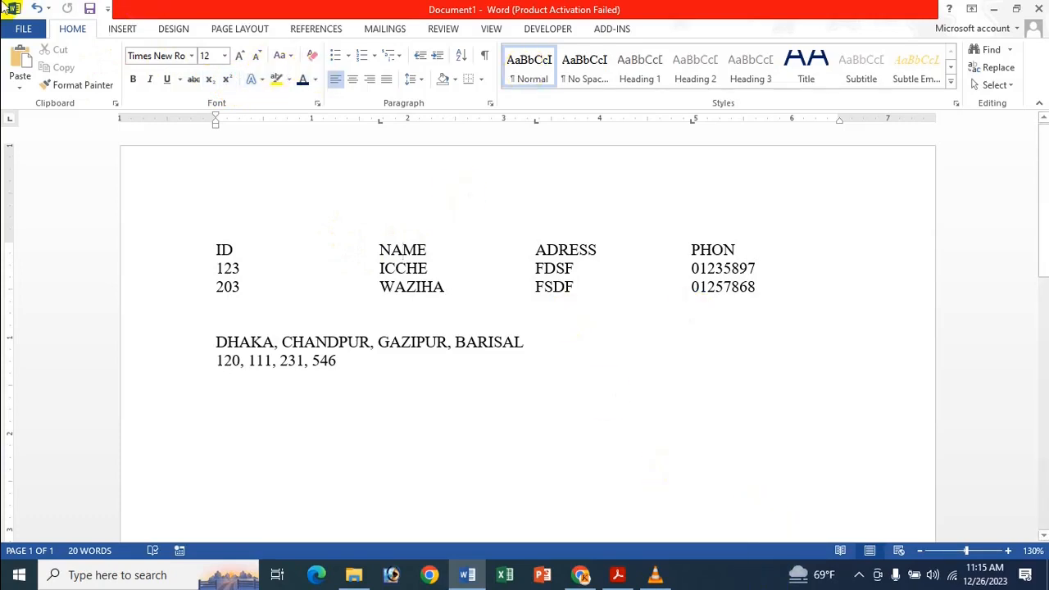
click(383, 369)
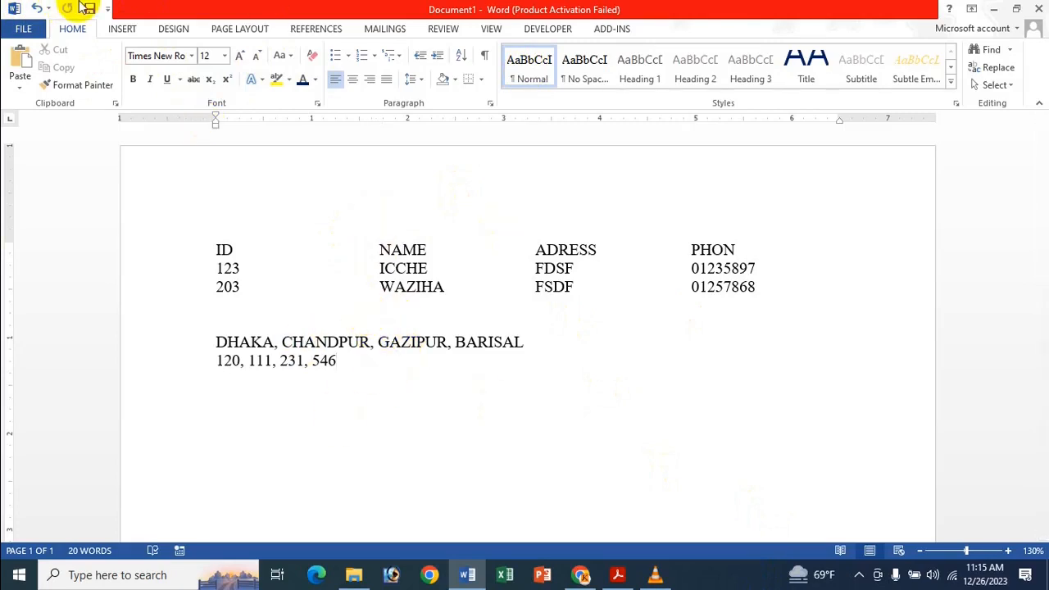
click(122, 28)
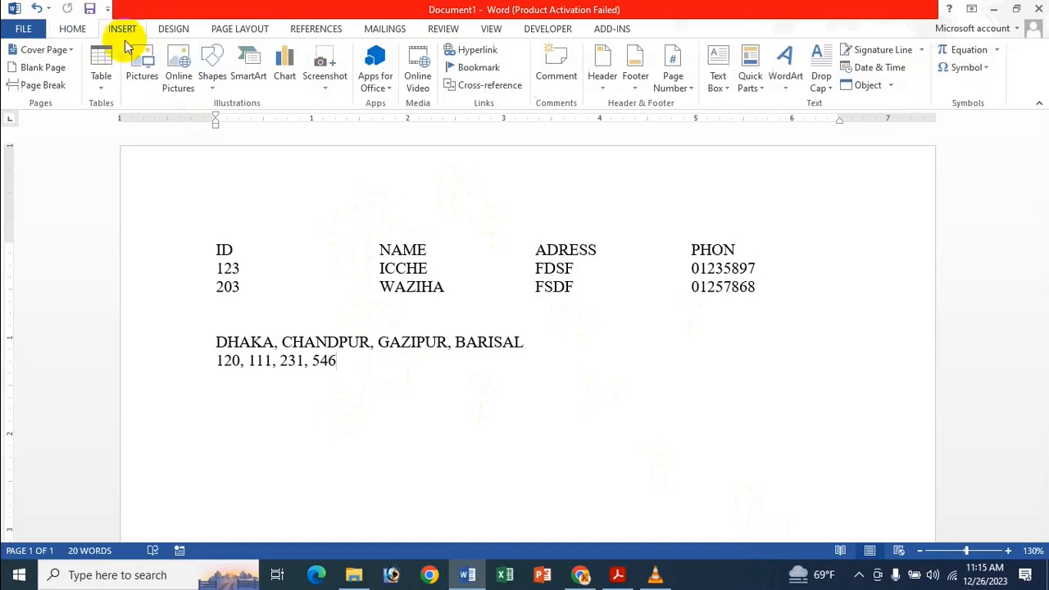
Try converting the two comma-separated city and number lines to a 4-column table separated at commas, and undo the conversion.
click(105, 88)
click(445, 312)
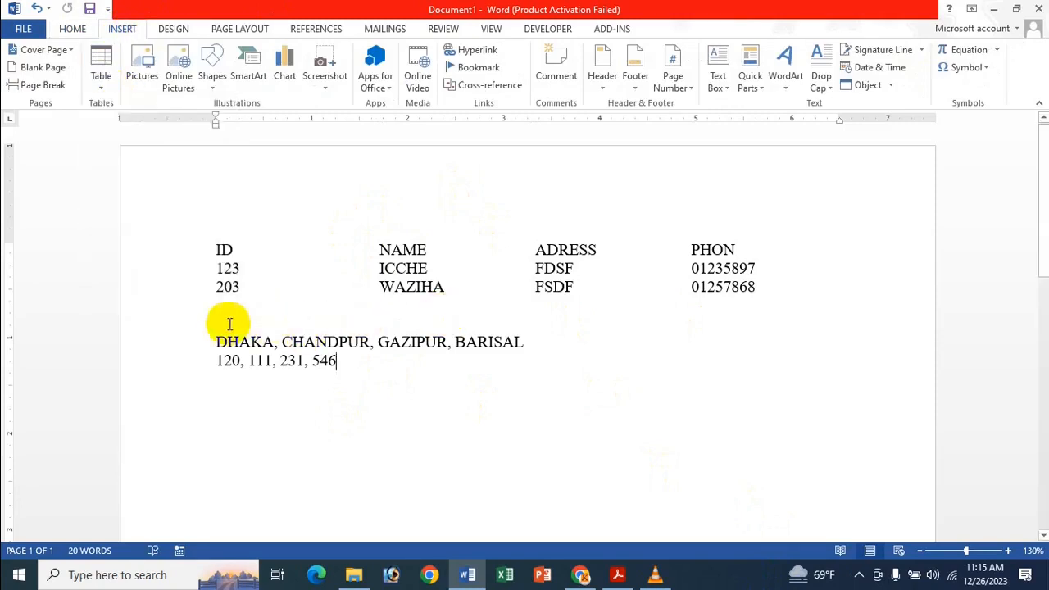
drag(216, 342, 356, 363)
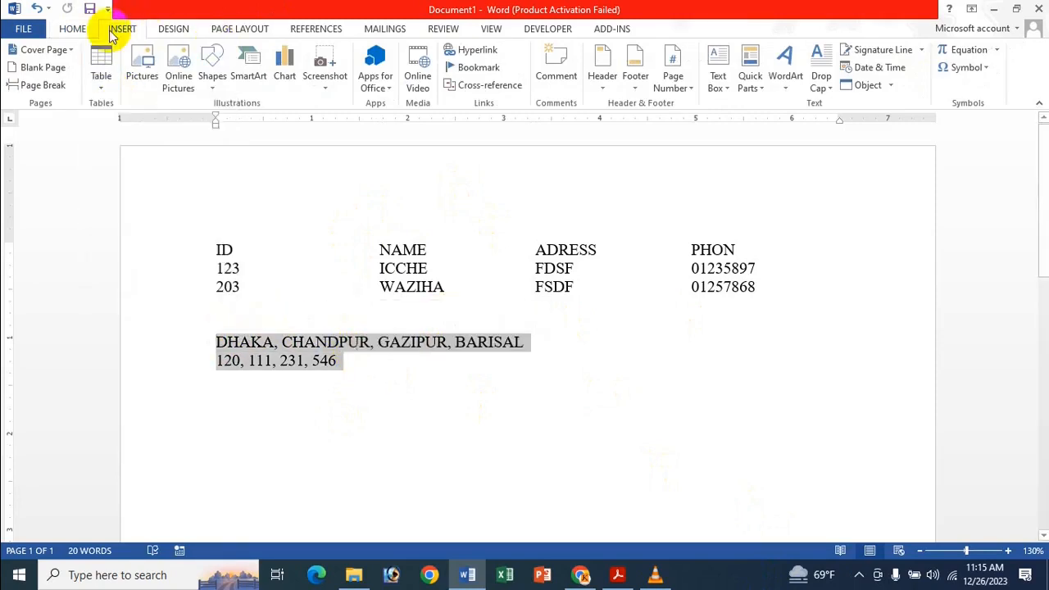
click(104, 88)
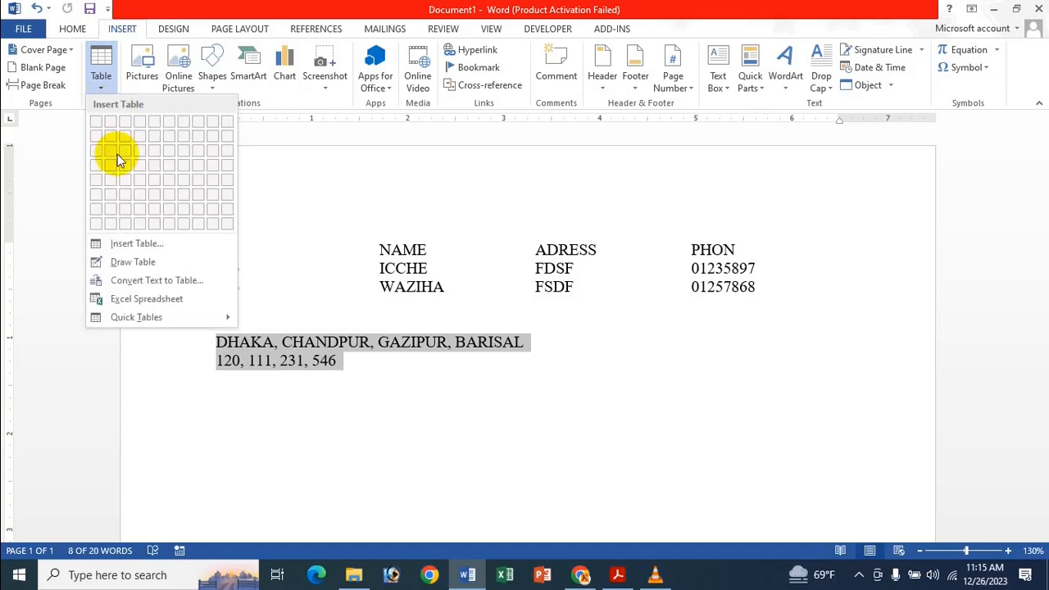
click(146, 281)
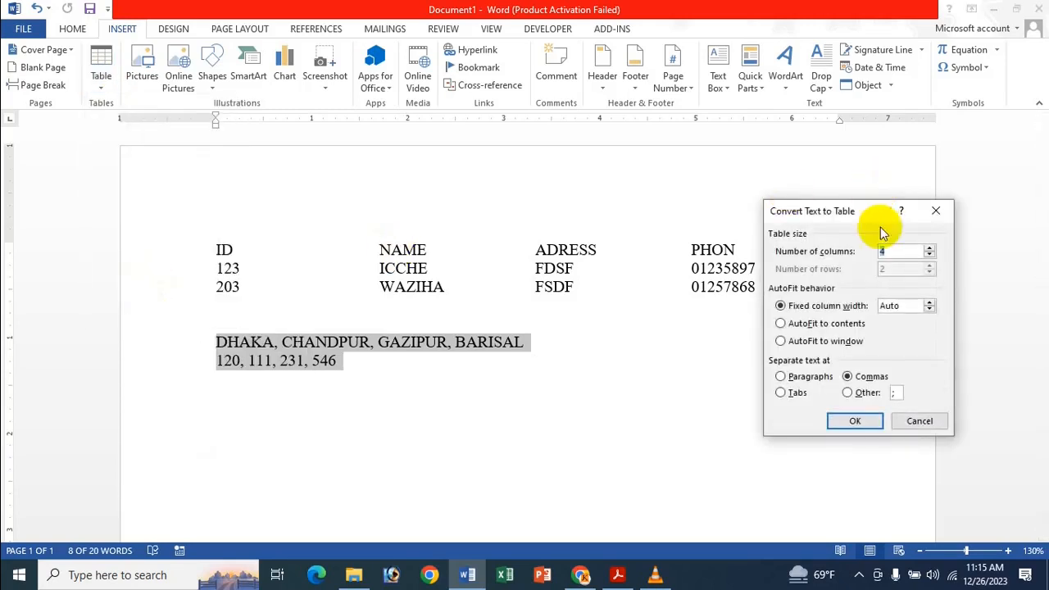
click(864, 394)
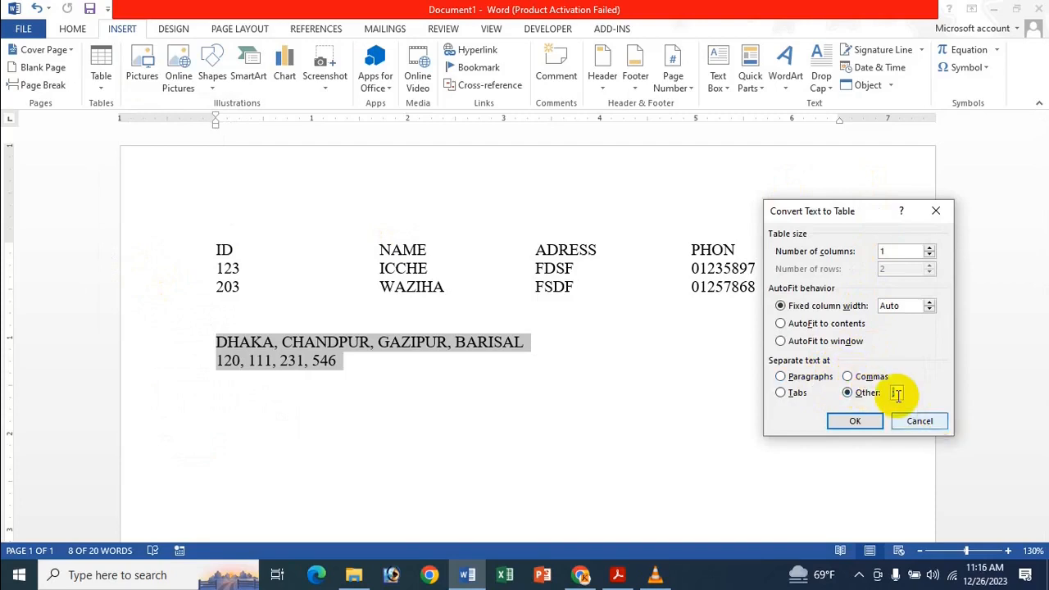
click(852, 379)
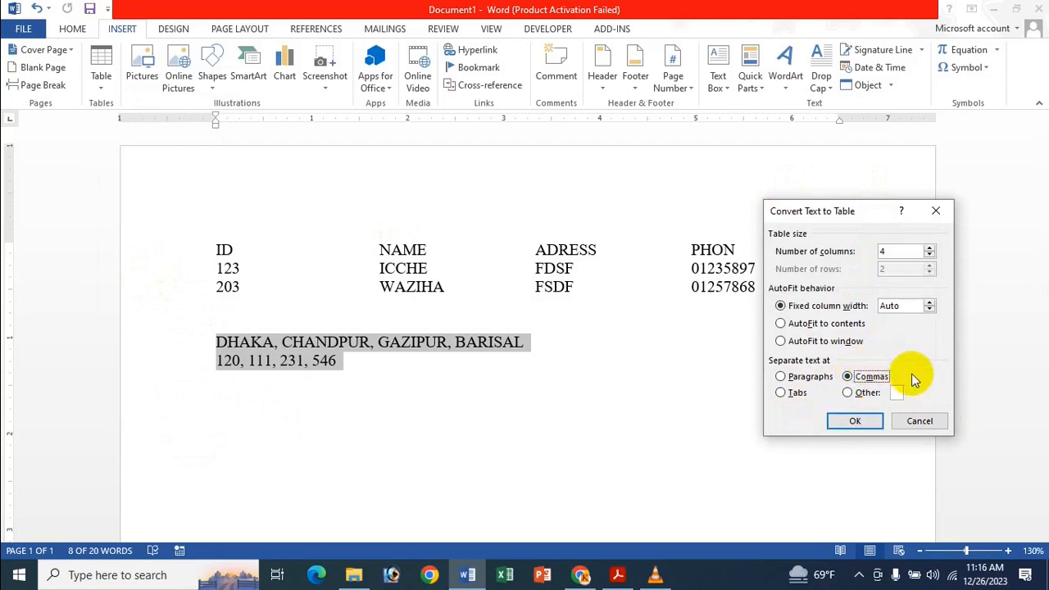
click(894, 393)
click(875, 423)
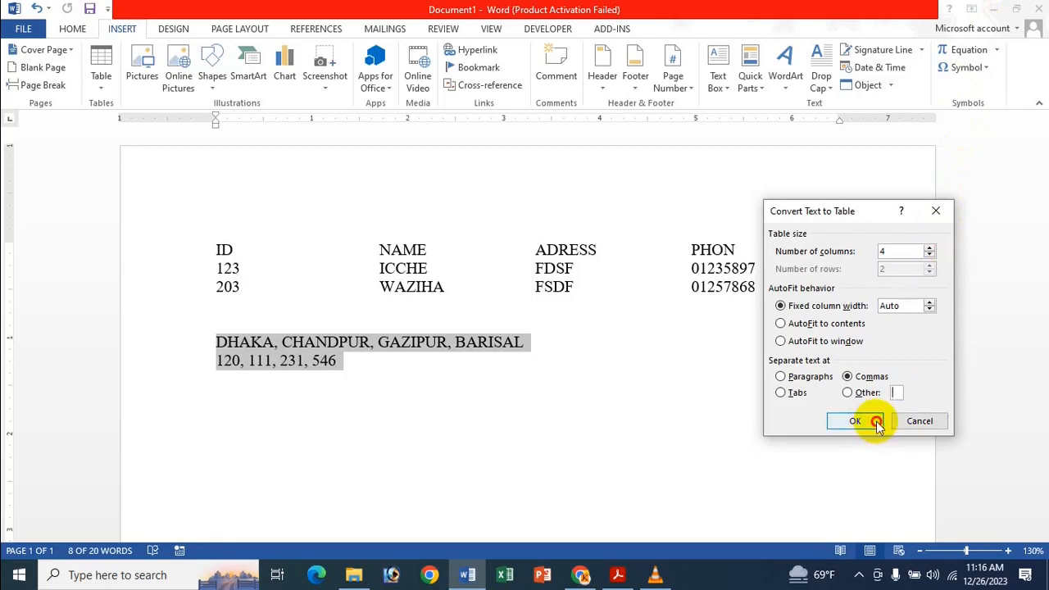
key(ctrl+z)
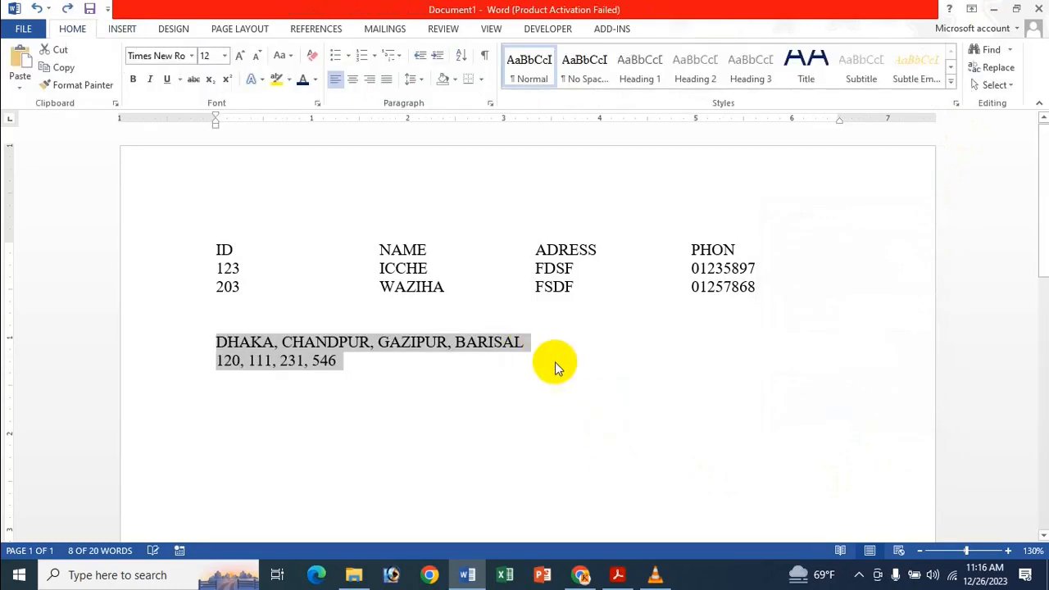
Leave two blank lines below the comma-separated number line and enter a line of three first names separated by semicolons.
click(555, 361)
key(Return)
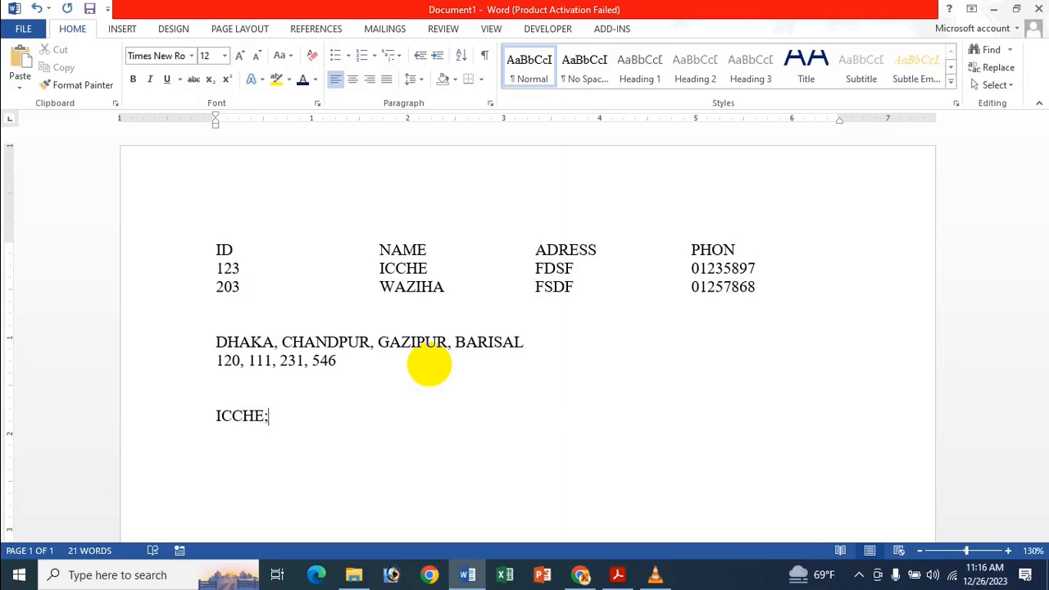
text(WAZIHA;AROHI)
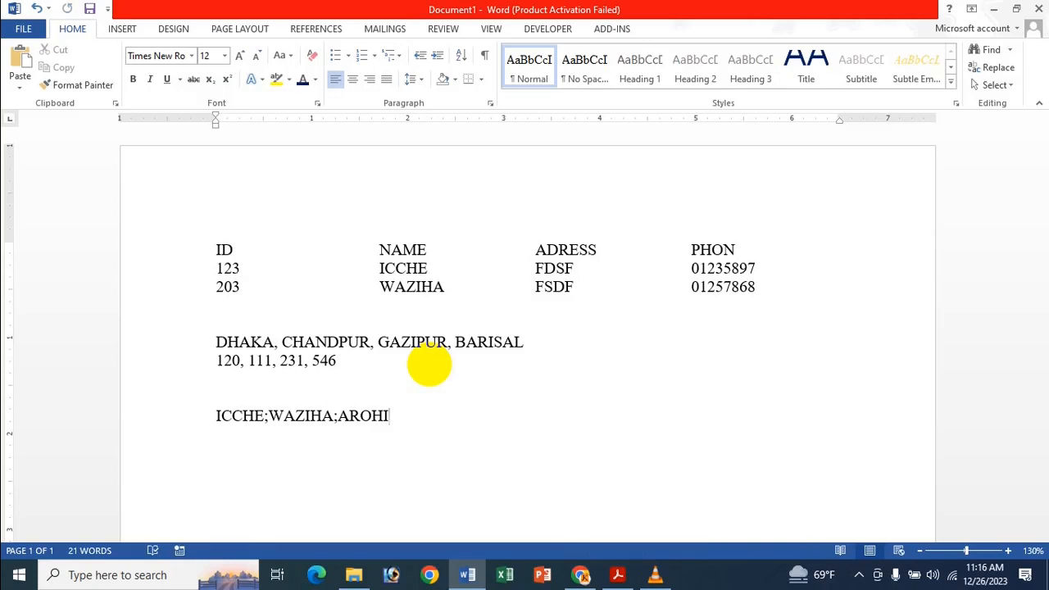
Add the line 111;222;123 directly below the semicolon-separated names.
key(Return)
text(111;222;123)
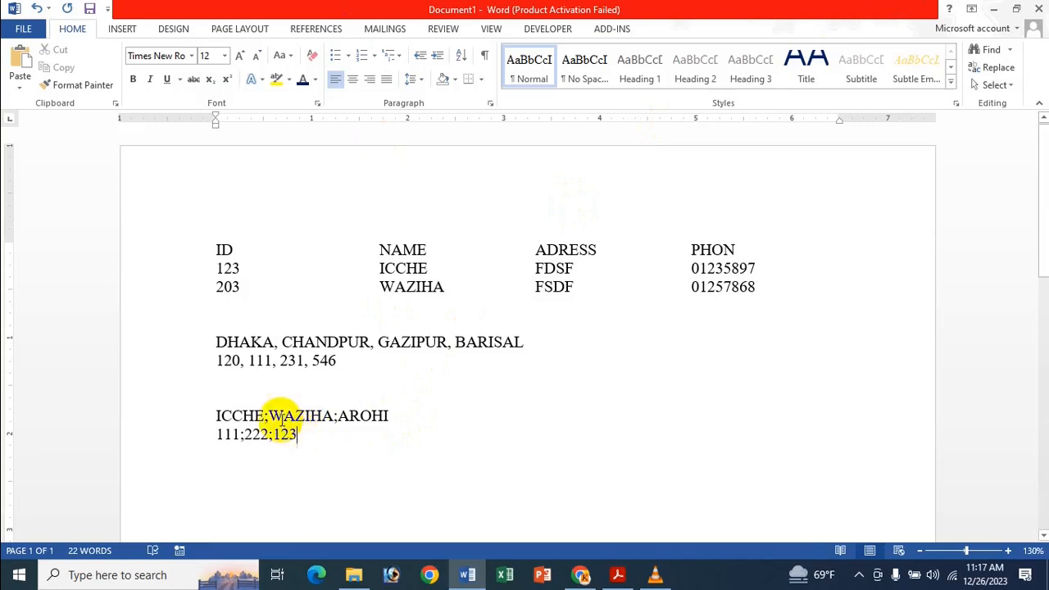
Convert the two semicolon-separated lines to a 3-column table with automatic fixed column width, using the semicolon as the other separator.
drag(215, 414, 383, 432)
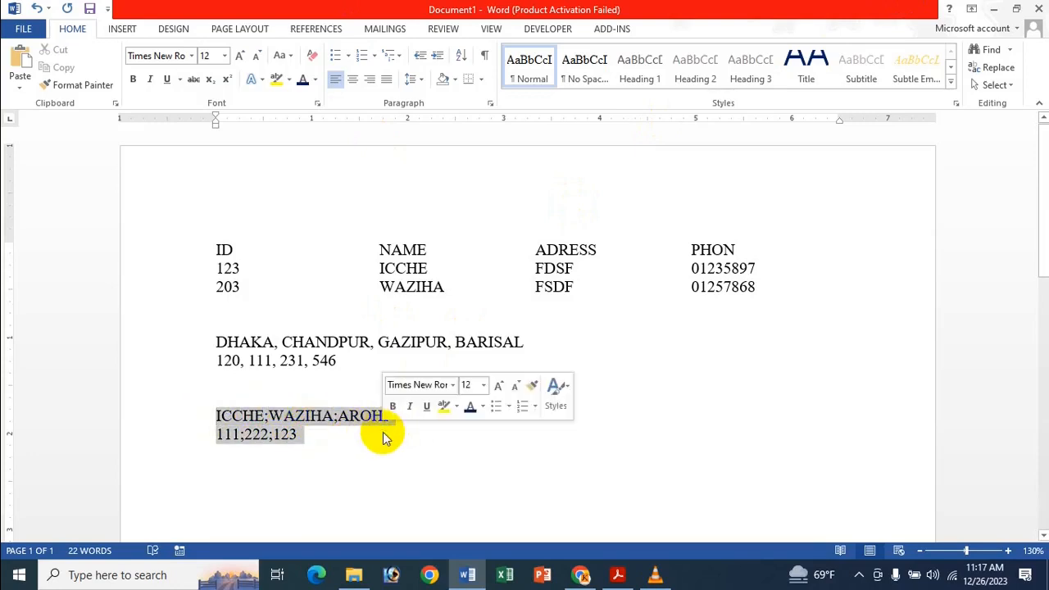
click(122, 29)
click(100, 75)
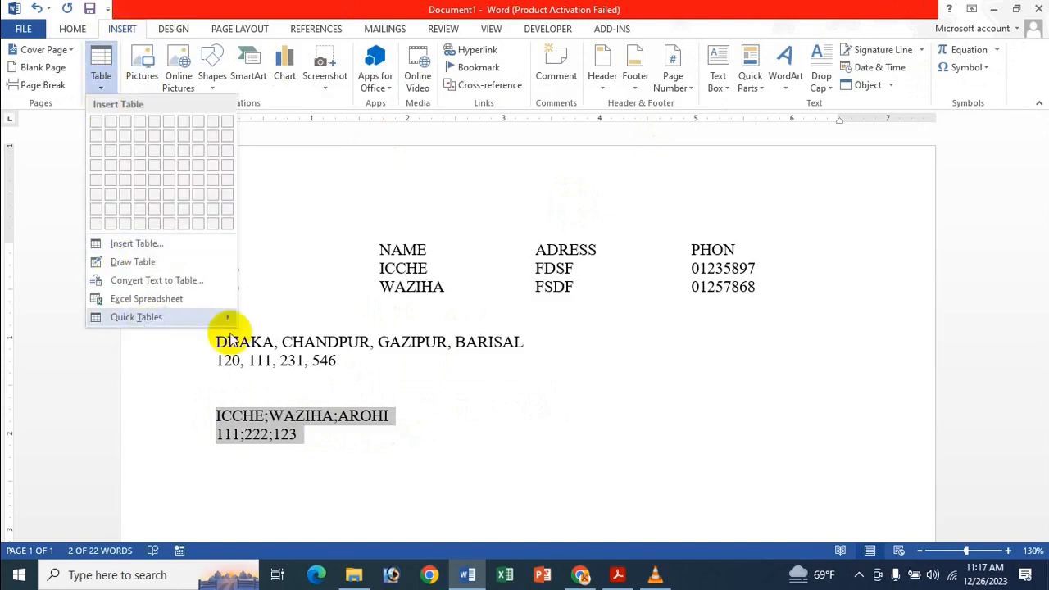
click(171, 282)
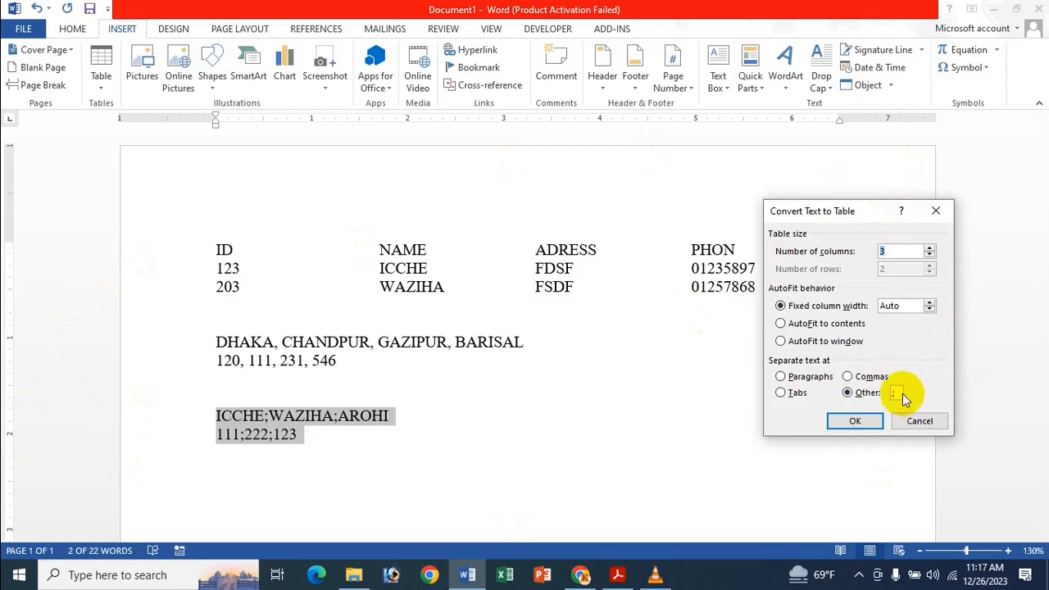
drag(897, 395, 872, 400)
key(BackSpace)
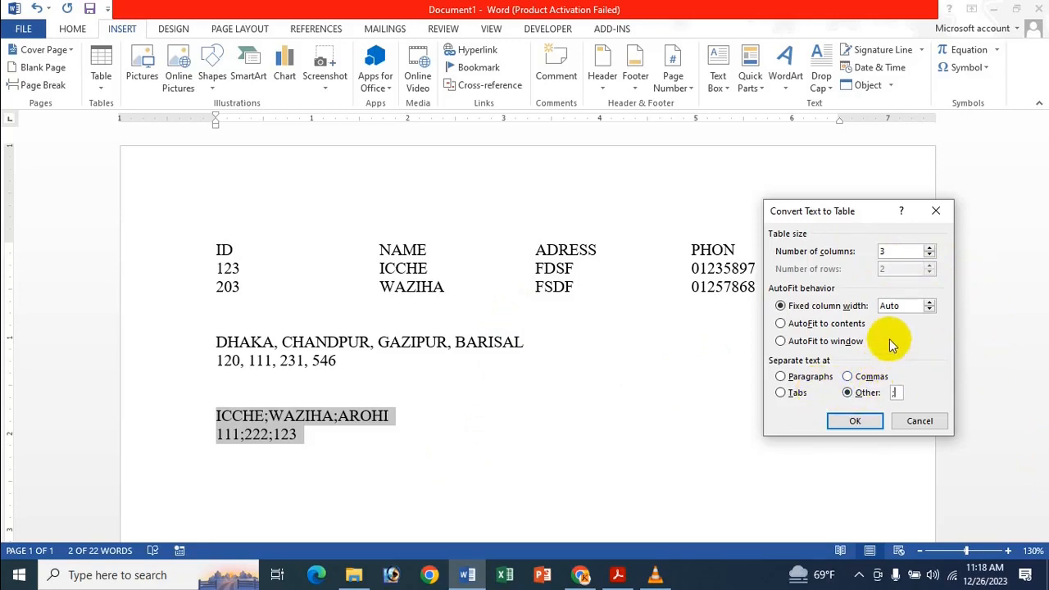
click(874, 427)
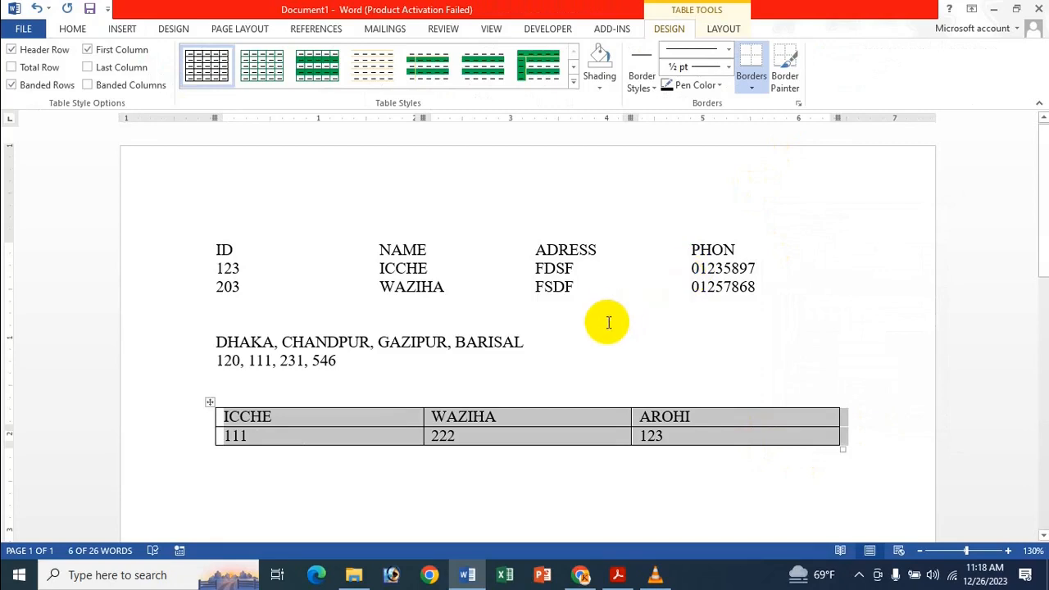
Convert the whole 3-column names table back to regular text, with a semicolon as the other separator.
click(721, 29)
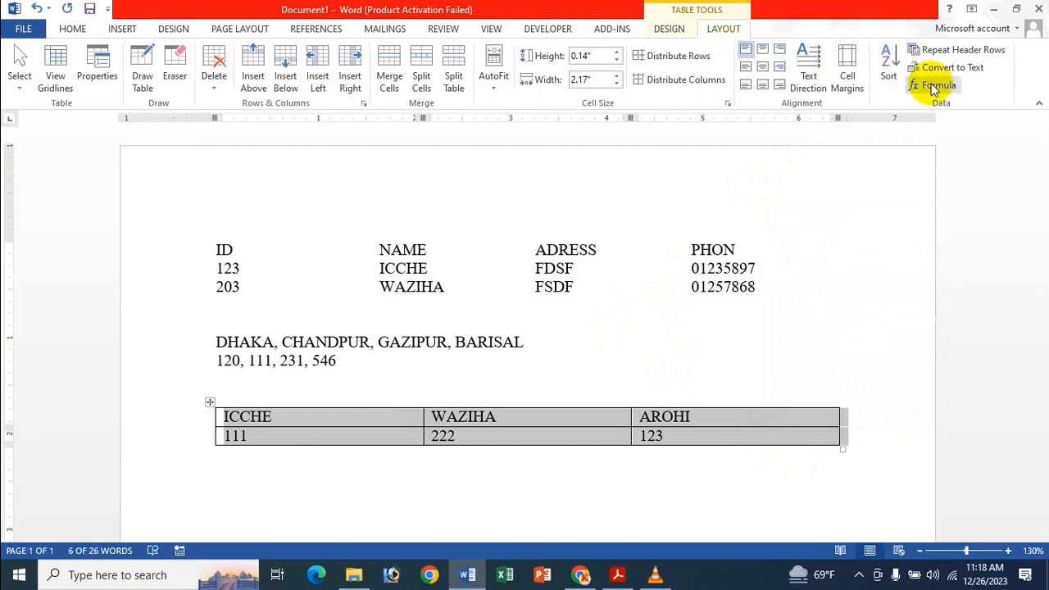
click(233, 435)
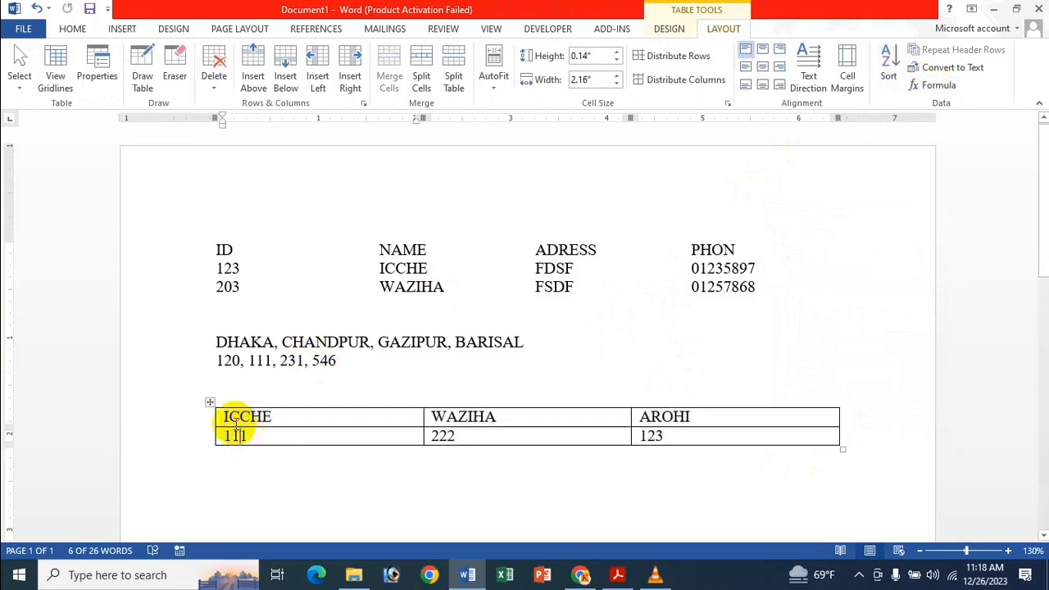
click(210, 402)
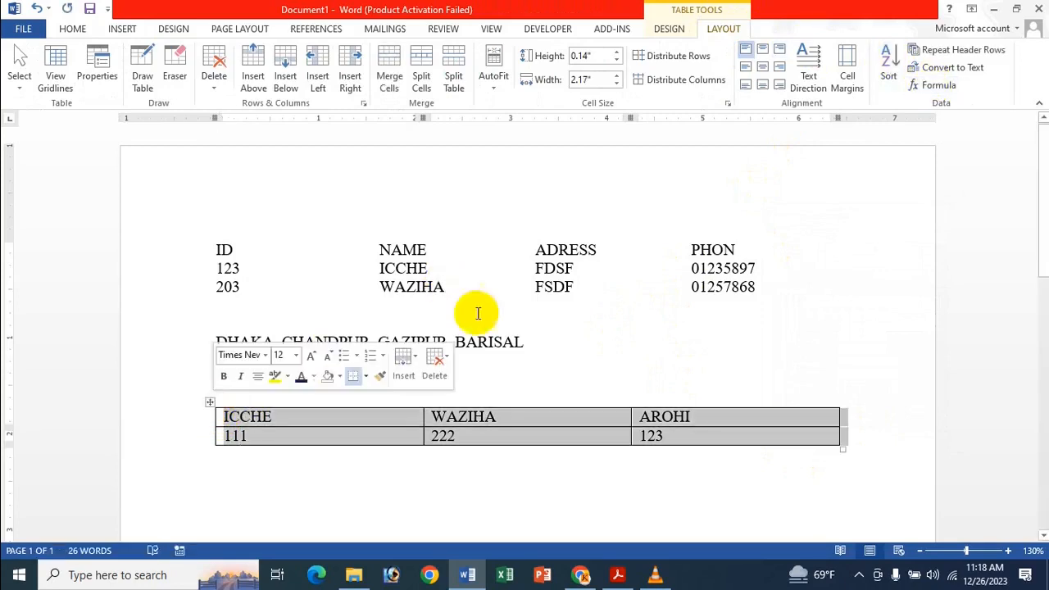
click(969, 72)
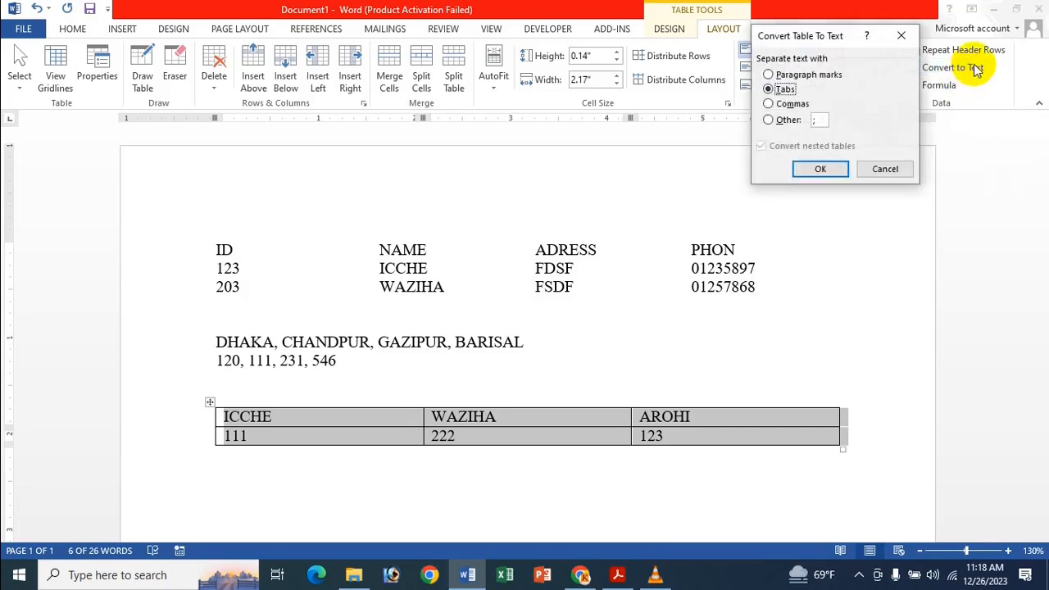
click(778, 121)
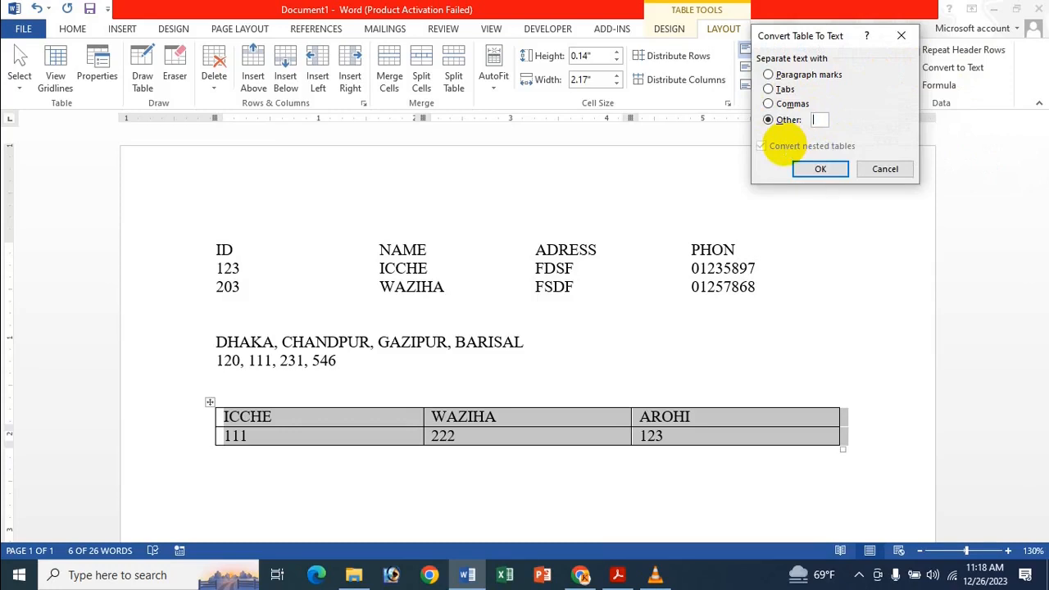
text(;)
click(832, 169)
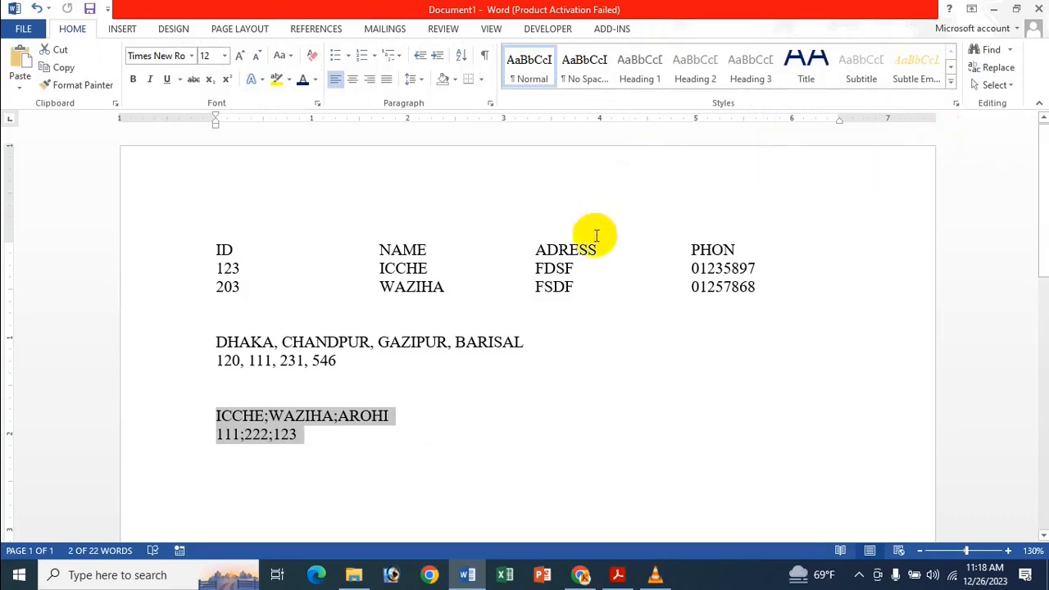
click(578, 255)
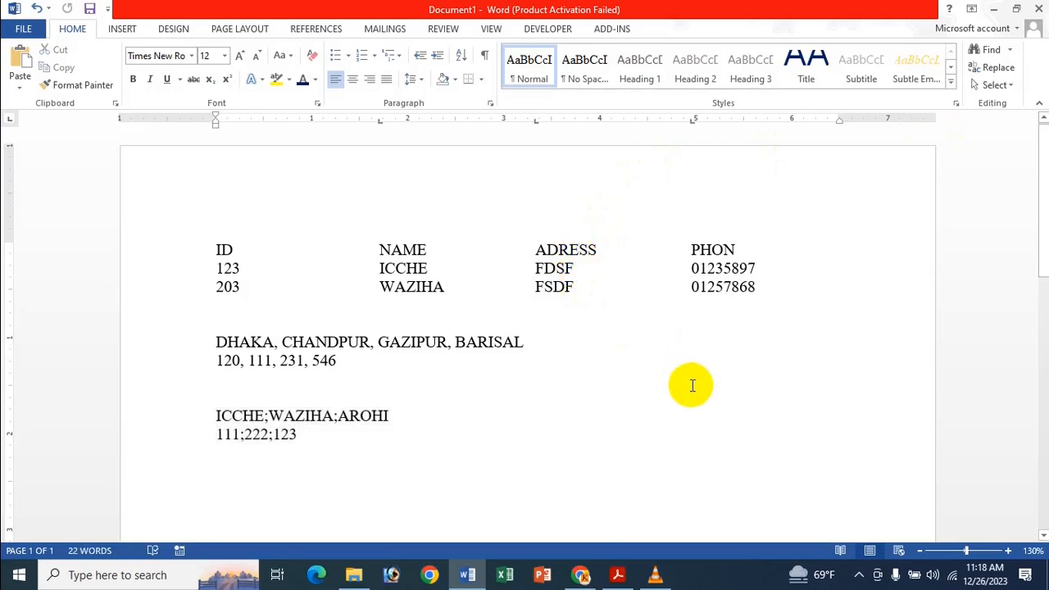
Switch to the Acrobat window showing the PDF titled "Convert Text To Table And Table To Text In MS Word Bangla".
mouse_move(616, 570)
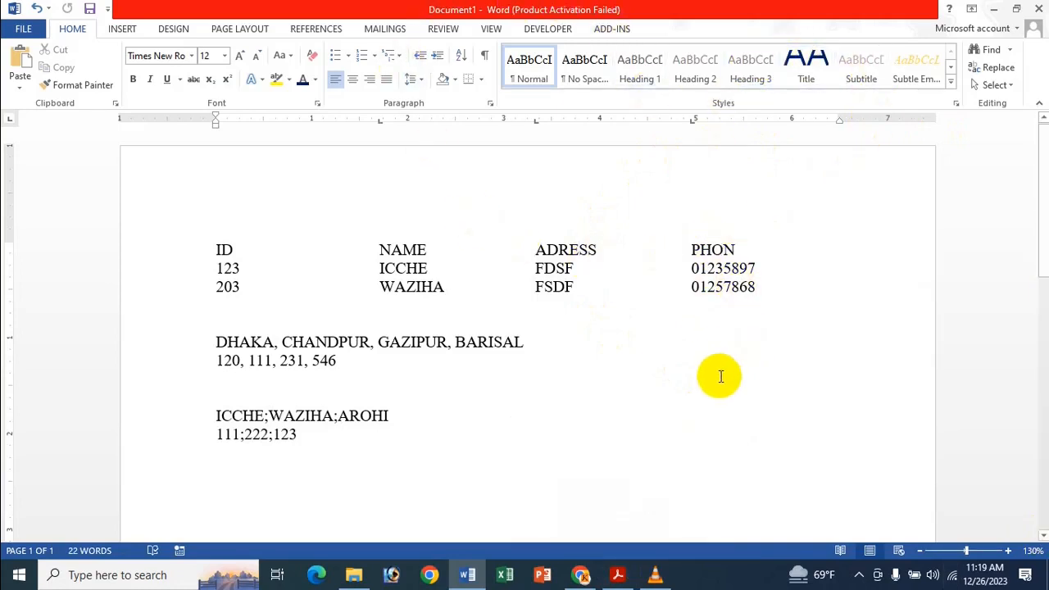
click(452, 451)
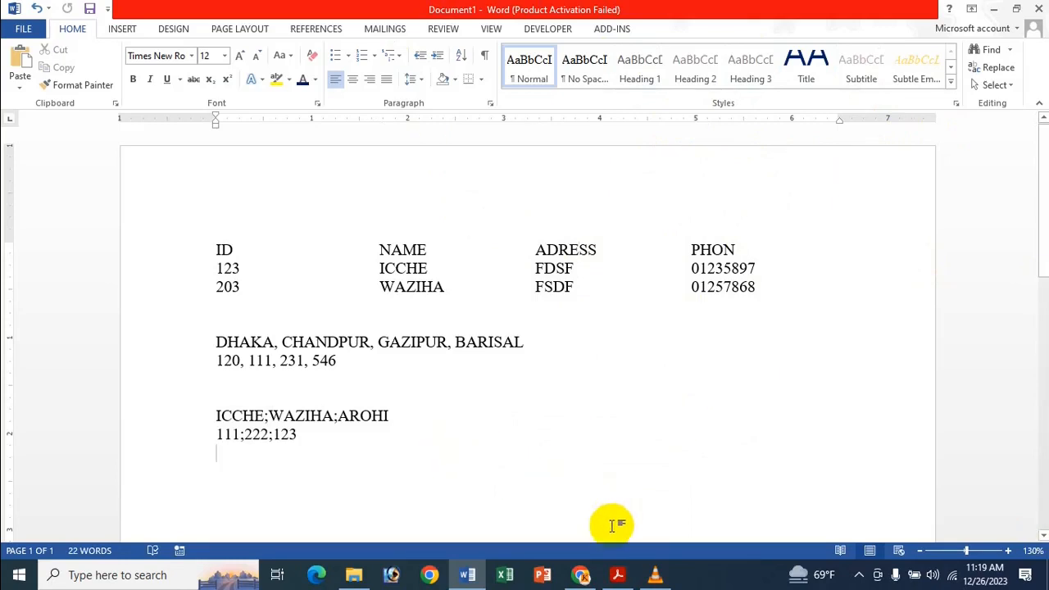
click(618, 574)
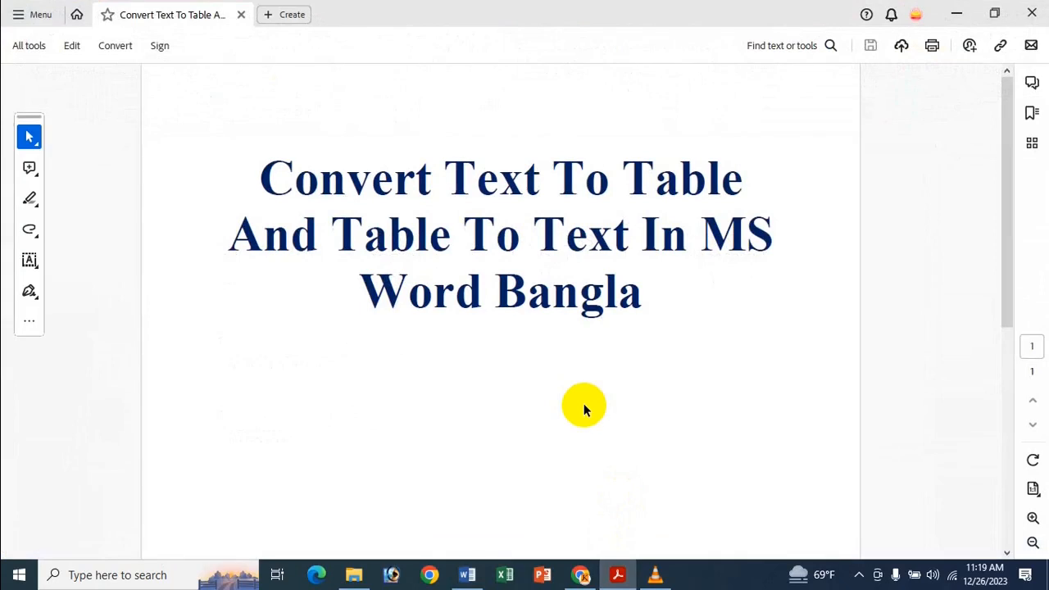